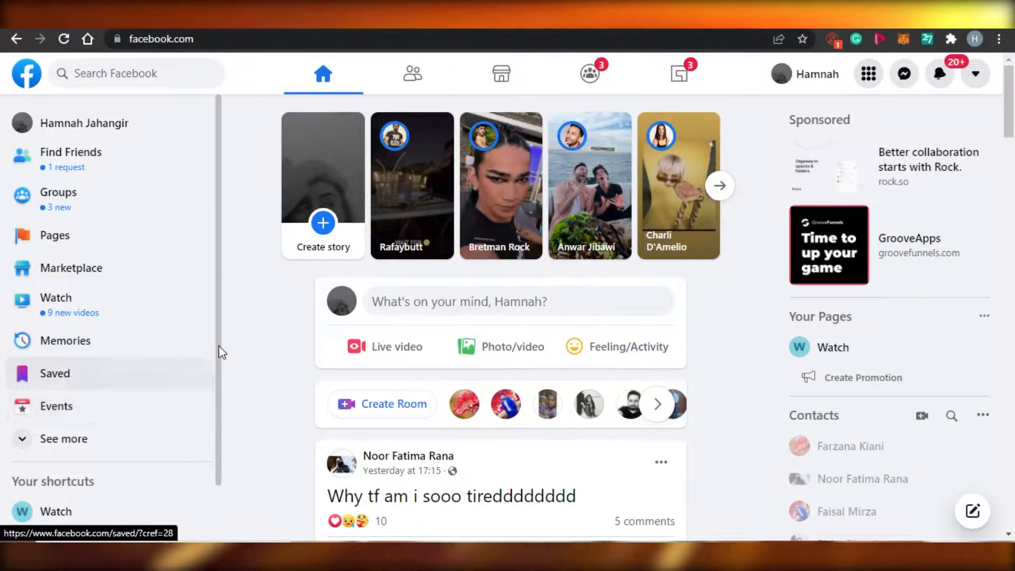
Step: Open the form for creating a new Page from the Pages section and look over its page information fields
{"action": "scroll", "coordinate": [220, 343], "scroll_direction": "down", "scroll_amount": 2}
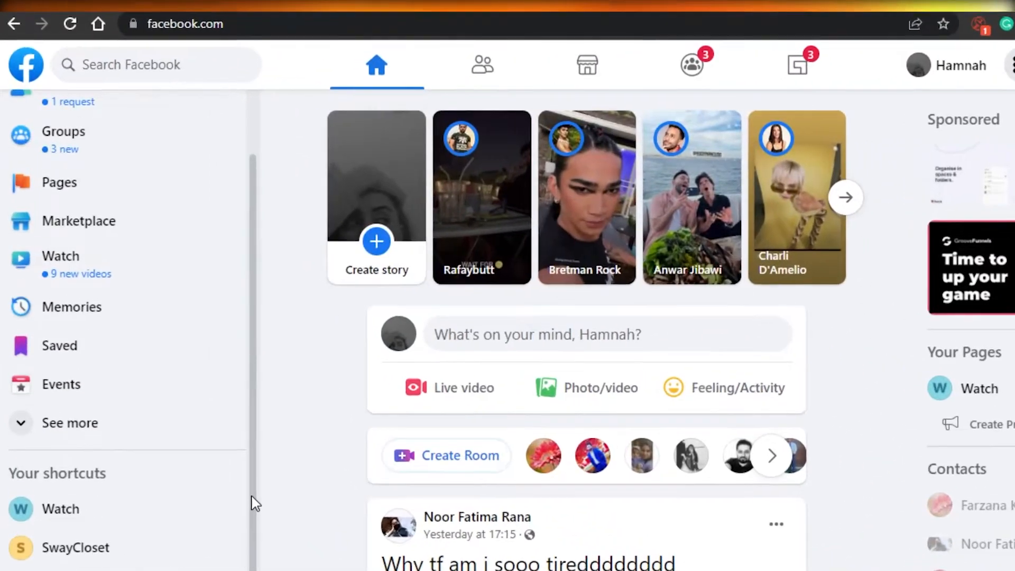
{"action": "scroll", "coordinate": [253, 504], "scroll_direction": "up", "scroll_amount": 2}
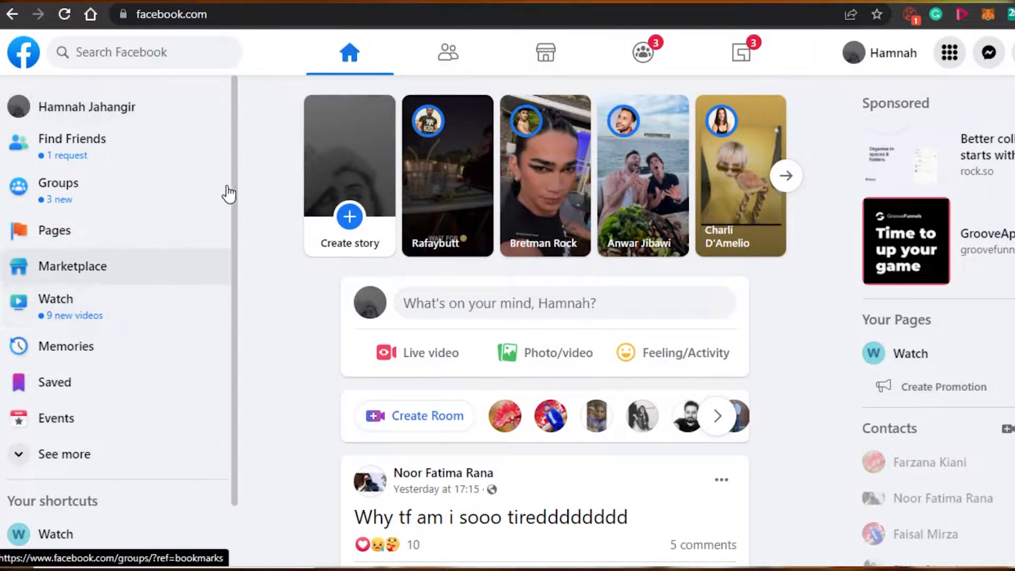
{"action": "left_click_drag", "start_coordinate": [234, 173], "coordinate": [247, 113]}
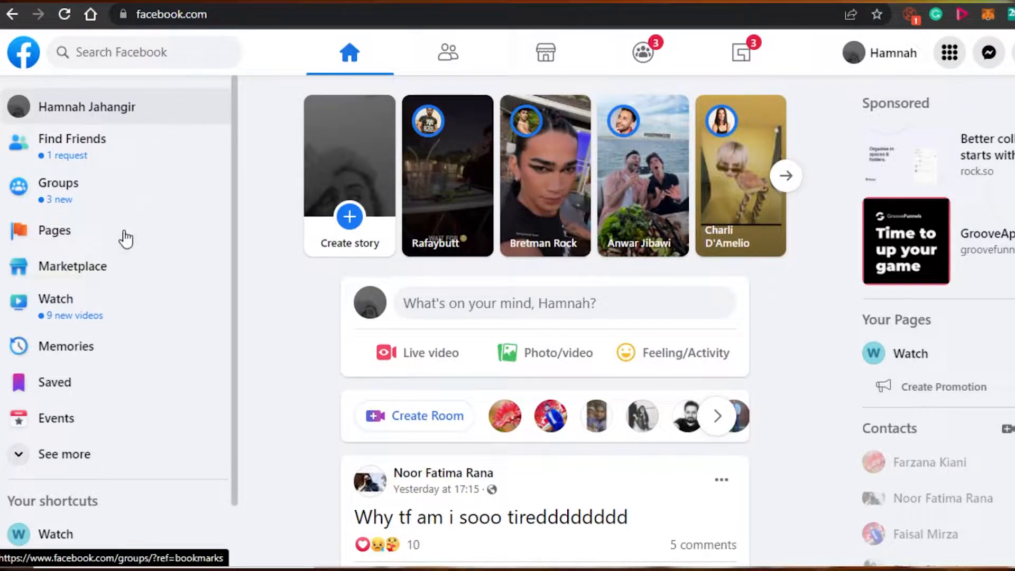
{"action": "left_click", "coordinate": [74, 235]}
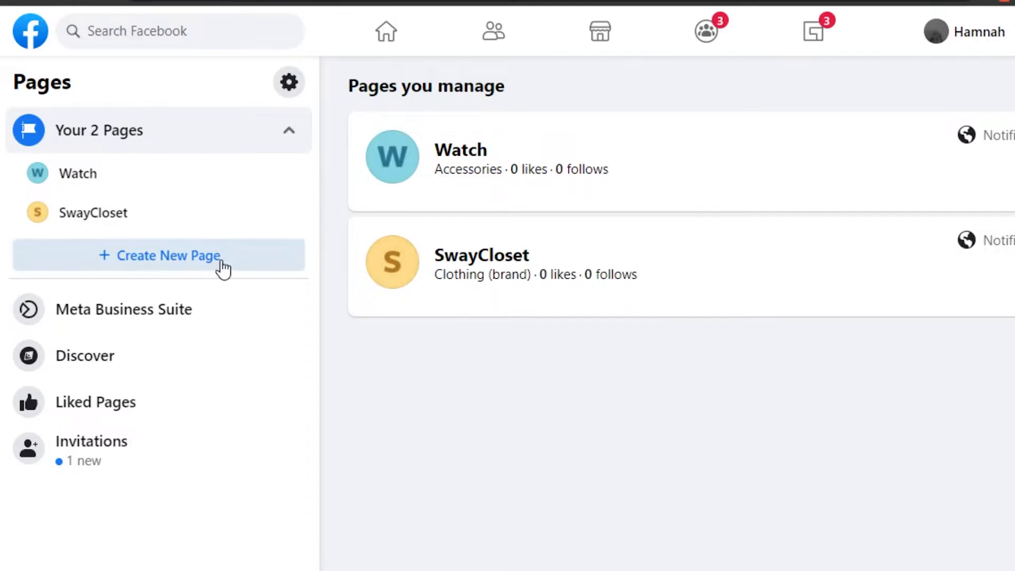
{"action": "left_click", "coordinate": [191, 259]}
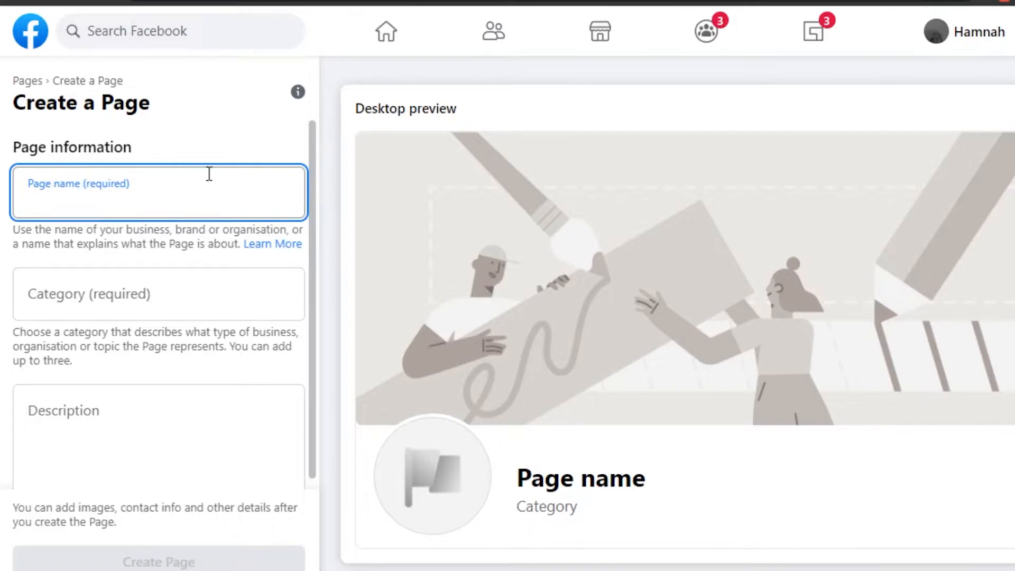
{"action": "scroll", "coordinate": [312, 238], "scroll_direction": "down", "scroll_amount": 1}
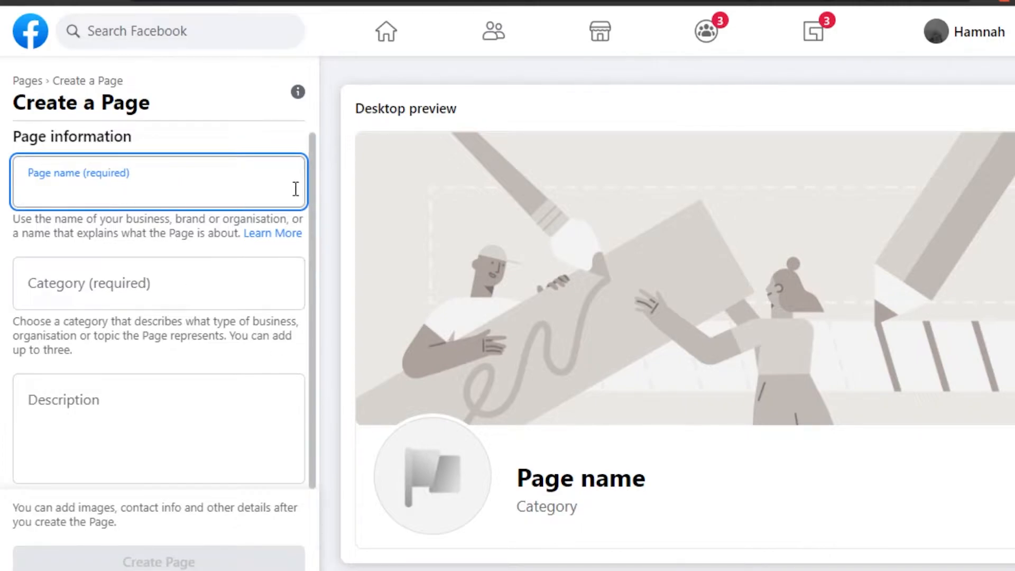
{"action": "scroll", "coordinate": [311, 176], "scroll_direction": "up", "scroll_amount": 1}
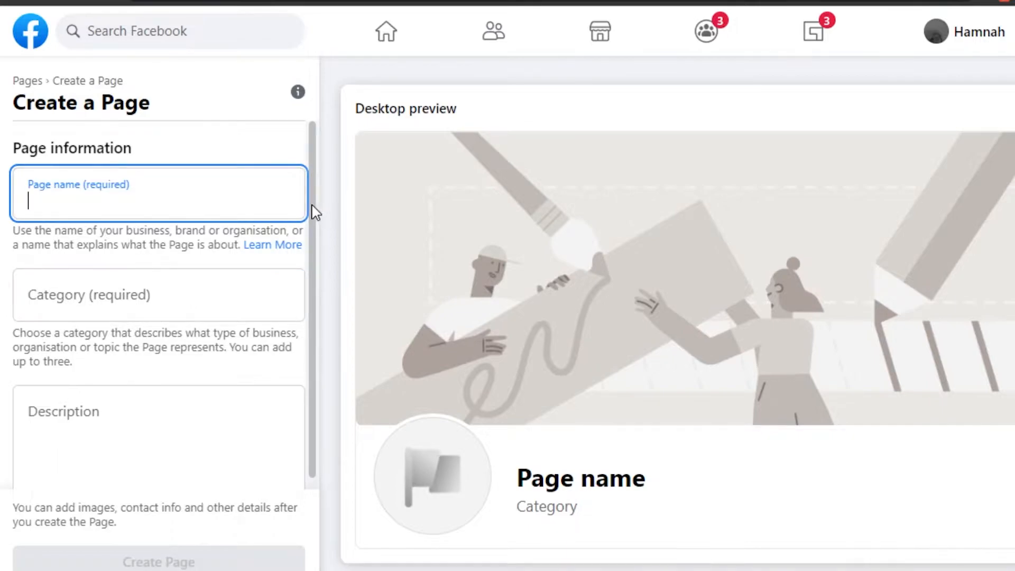
{"action": "scroll", "coordinate": [317, 306], "scroll_direction": "down", "scroll_amount": 1}
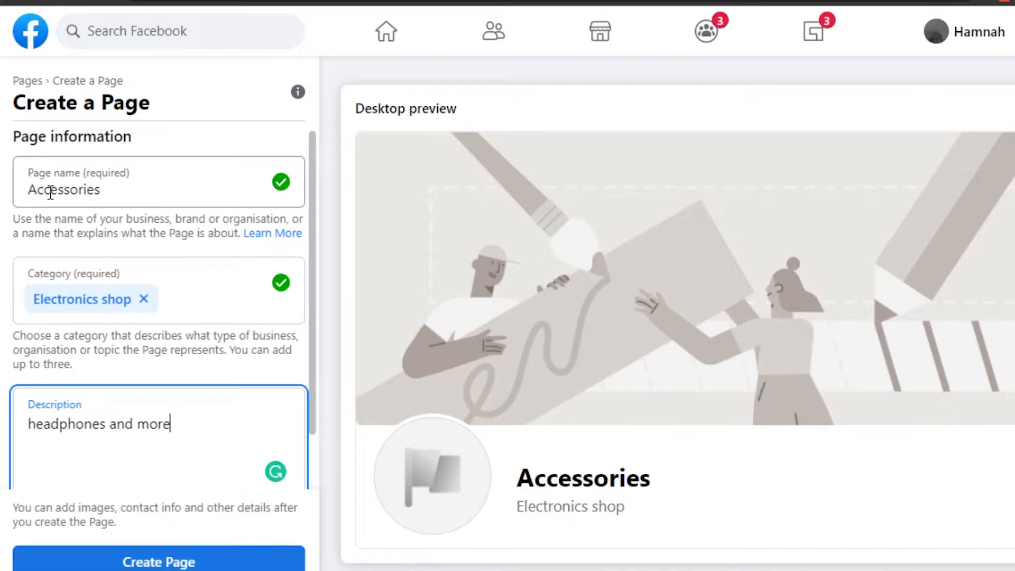
Step: Add Phone/Tablet as a second category beside Electronics shop and create the Accessories Page
{"action": "left_click", "coordinate": [182, 296]}
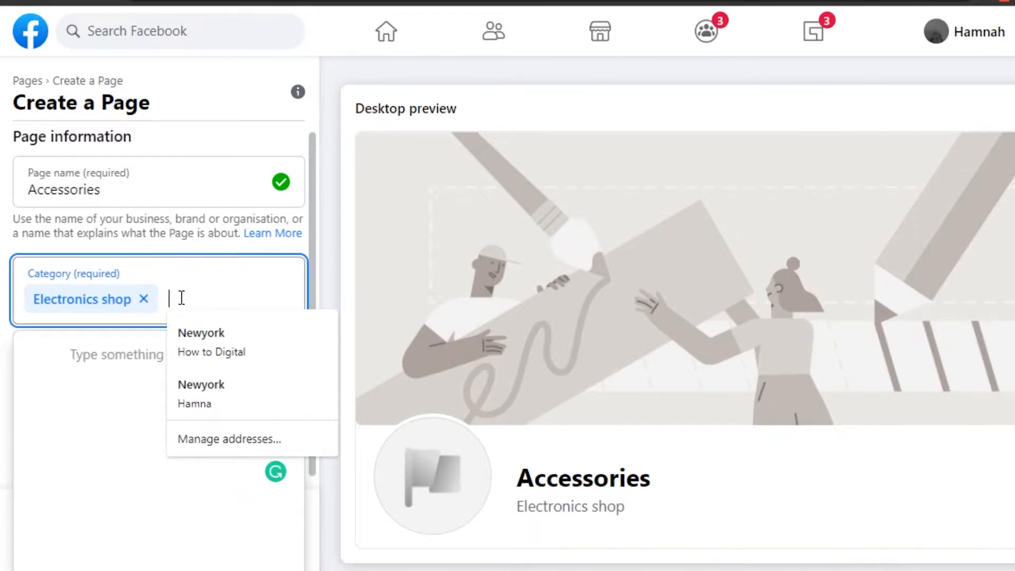
{"action": "type", "text": "h"}
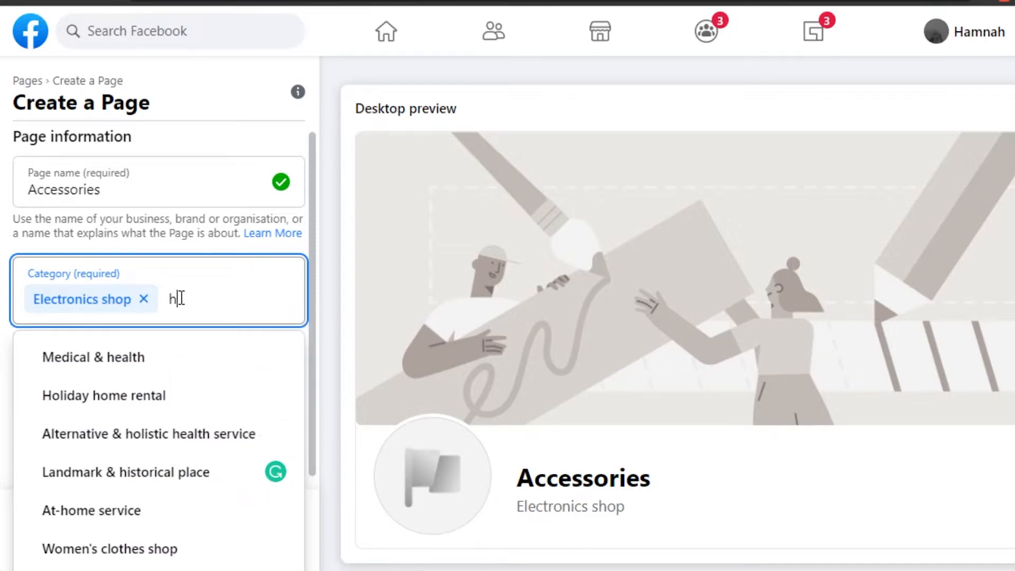
{"action": "key", "text": "BackSpace"}
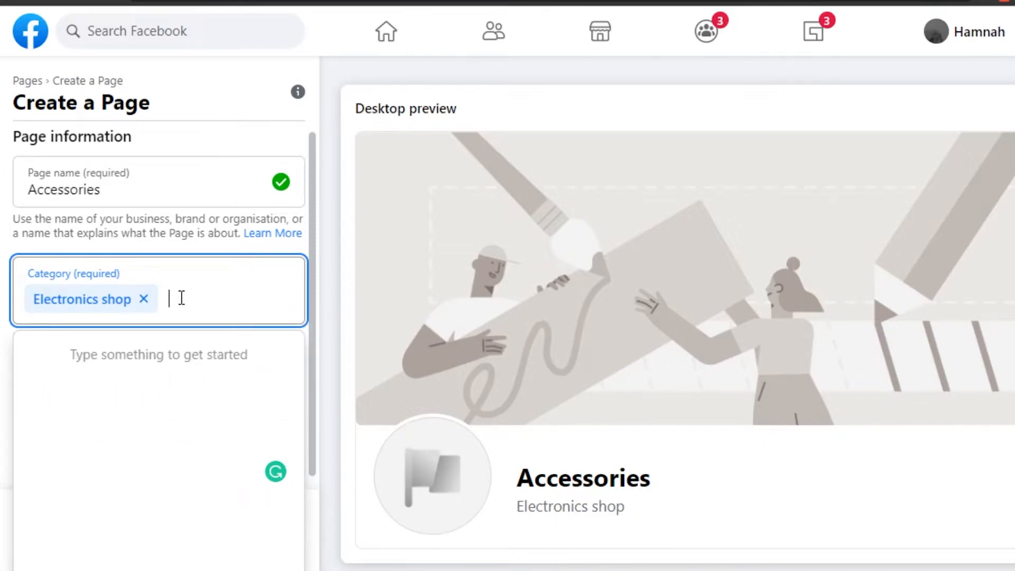
{"action": "type", "text": "phone"}
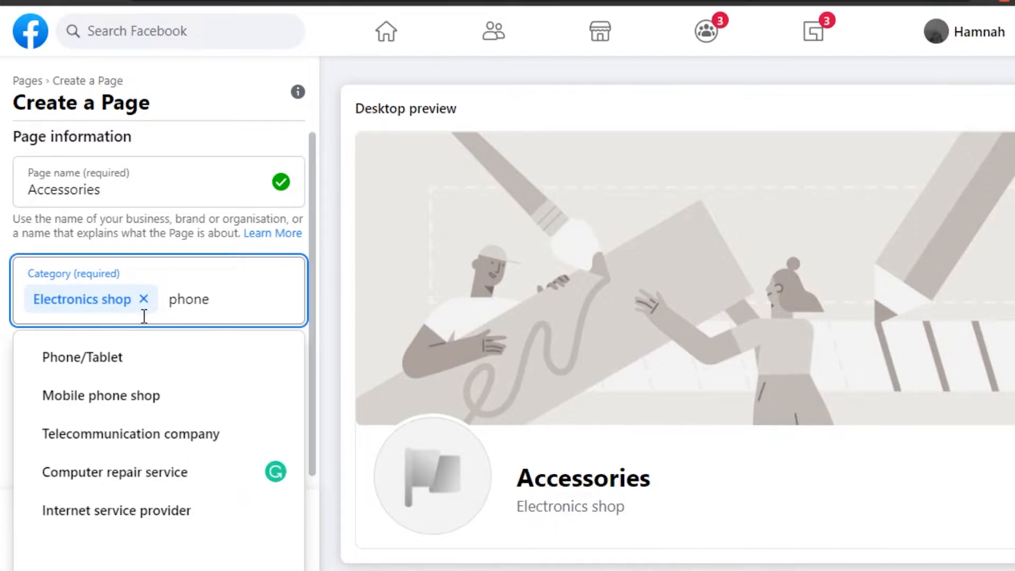
{"action": "left_click", "coordinate": [98, 371]}
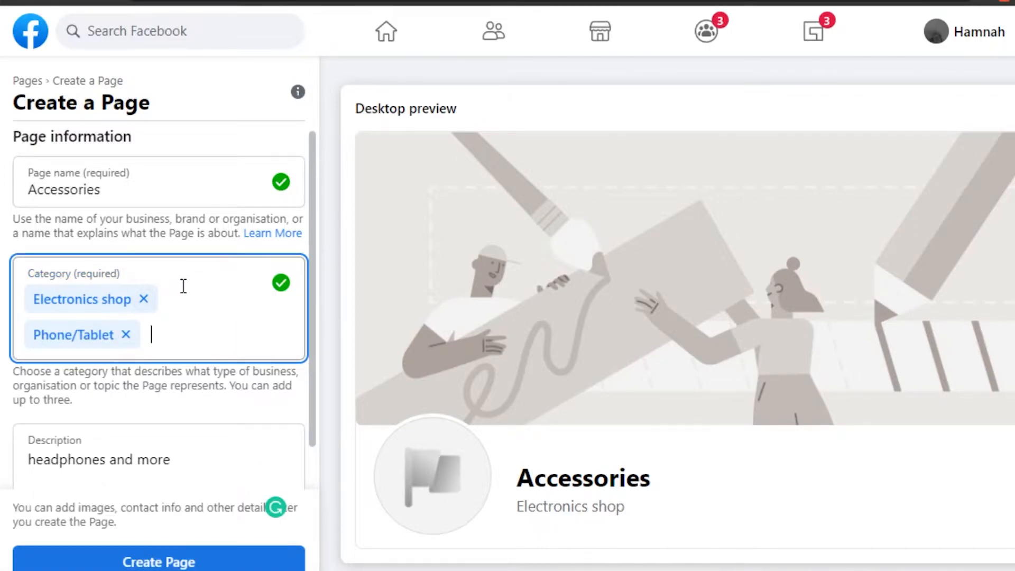
{"action": "scroll", "coordinate": [313, 193], "scroll_direction": "down", "scroll_amount": 1}
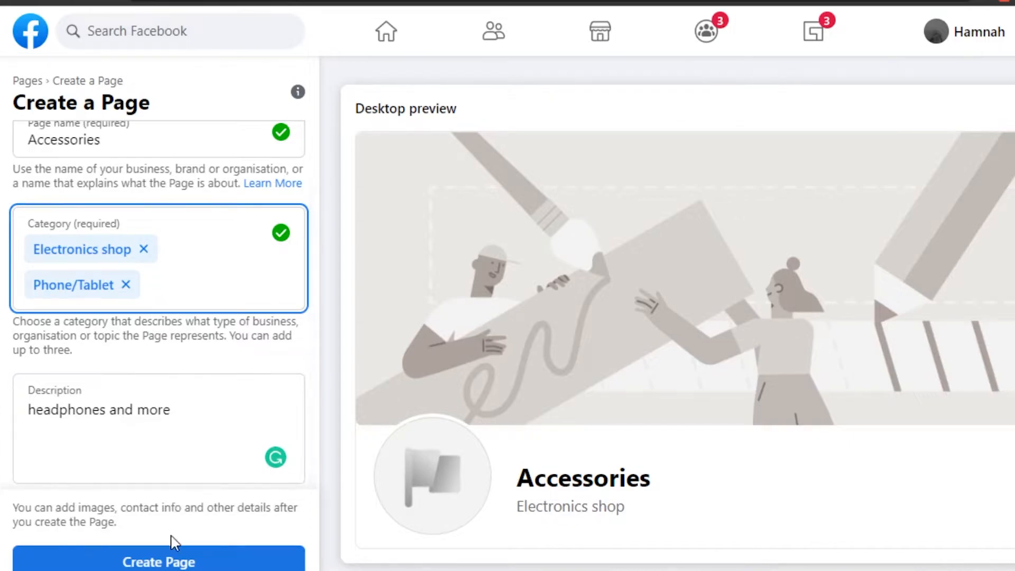
{"action": "left_click", "coordinate": [169, 561]}
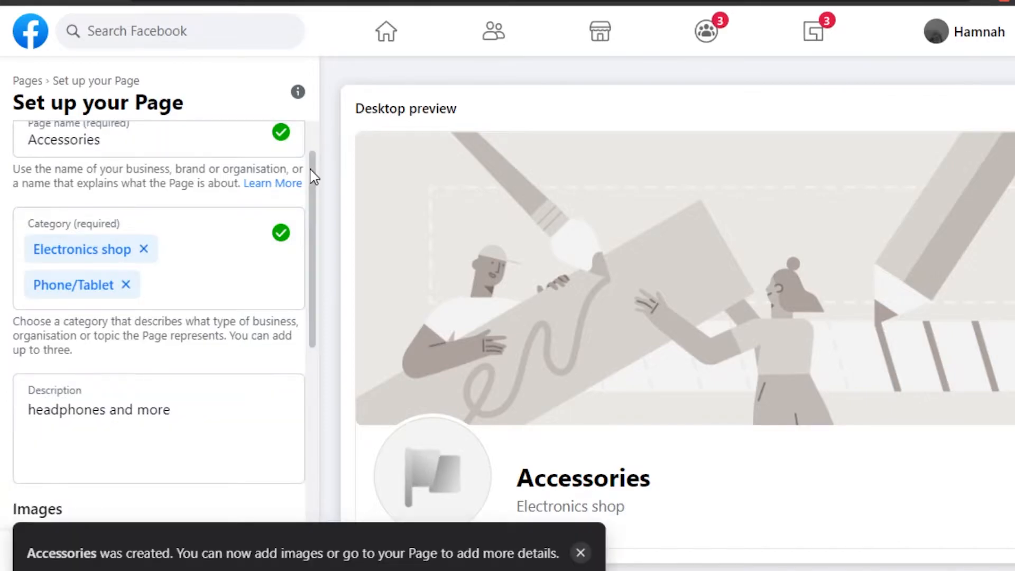
{"action": "scroll", "coordinate": [310, 212], "scroll_direction": "down", "scroll_amount": 1}
{"action": "scroll", "coordinate": [312, 267], "scroll_direction": "down", "scroll_amount": 2}
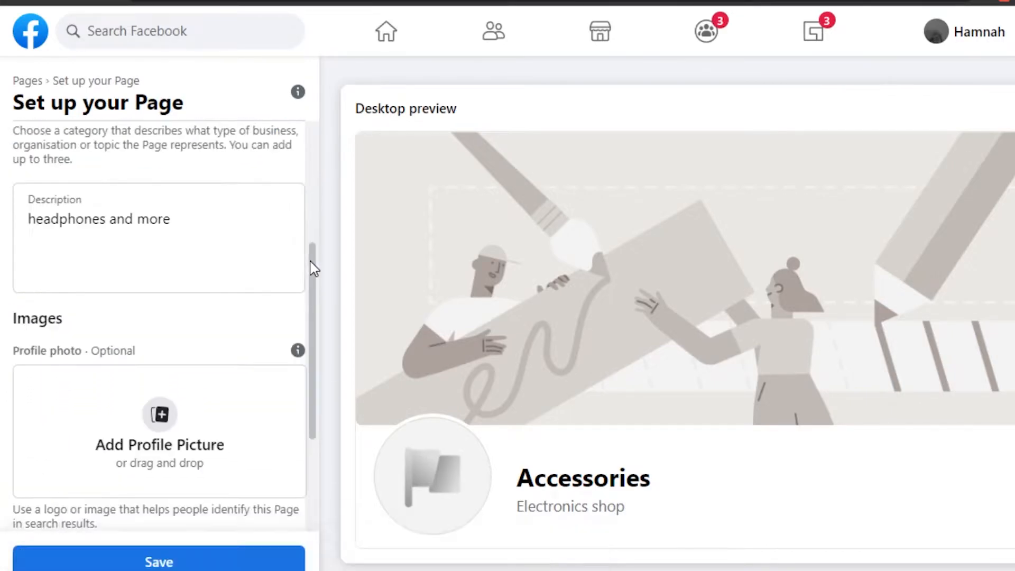
{"action": "scroll", "coordinate": [315, 256], "scroll_direction": "down", "scroll_amount": 2}
{"action": "scroll", "coordinate": [315, 374], "scroll_direction": "down", "scroll_amount": 1}
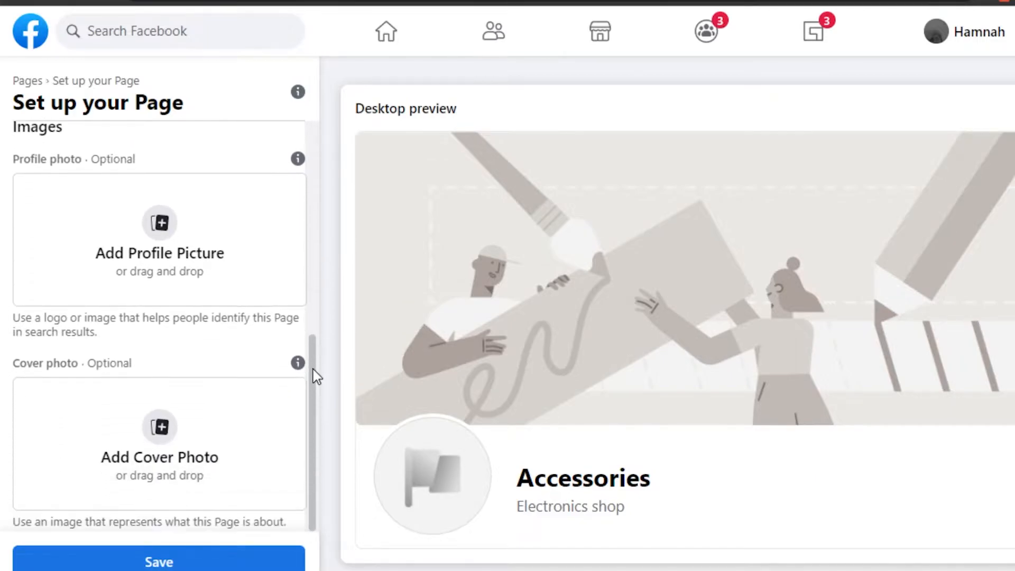
{"action": "scroll", "coordinate": [315, 220], "scroll_direction": "up", "scroll_amount": 4}
{"action": "scroll", "coordinate": [323, 315], "scroll_direction": "down", "scroll_amount": 4}
{"action": "scroll", "coordinate": [325, 338], "scroll_direction": "up", "scroll_amount": 2}
{"action": "scroll", "coordinate": [324, 374], "scroll_direction": "down", "scroll_amount": 2}
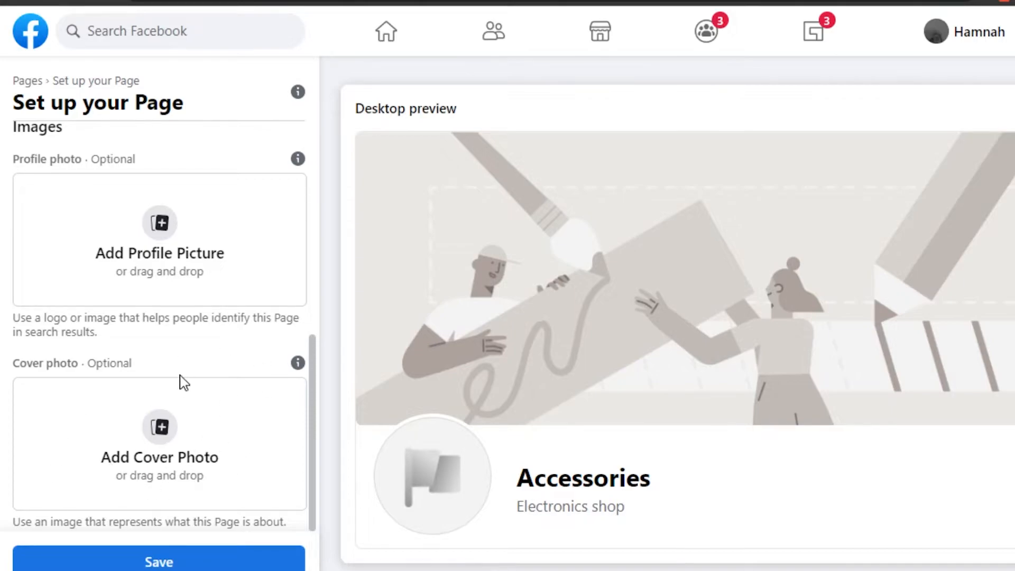
{"action": "left_click", "coordinate": [169, 233]}
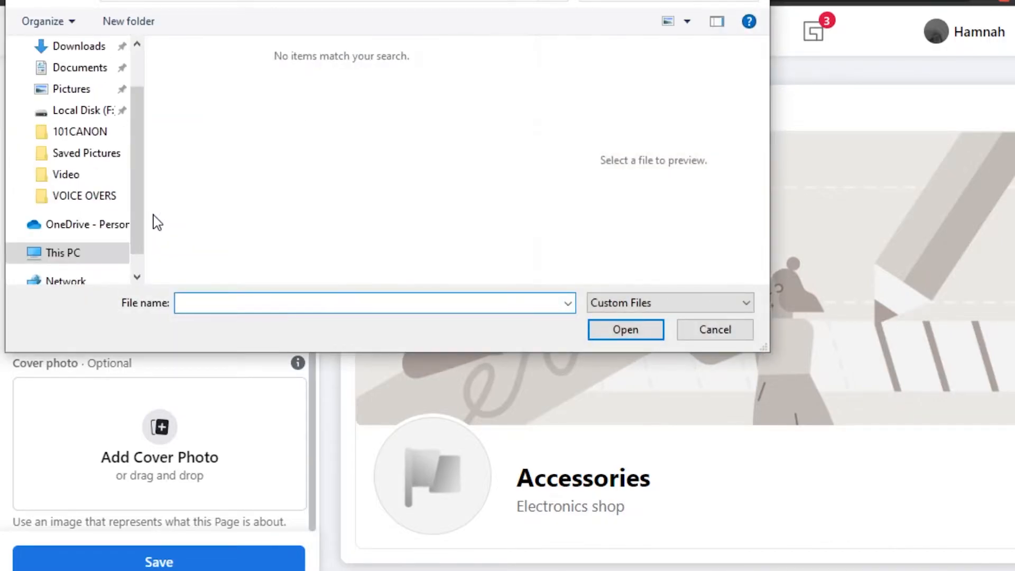
{"action": "scroll", "coordinate": [103, 131], "scroll_direction": "down", "scroll_amount": 3}
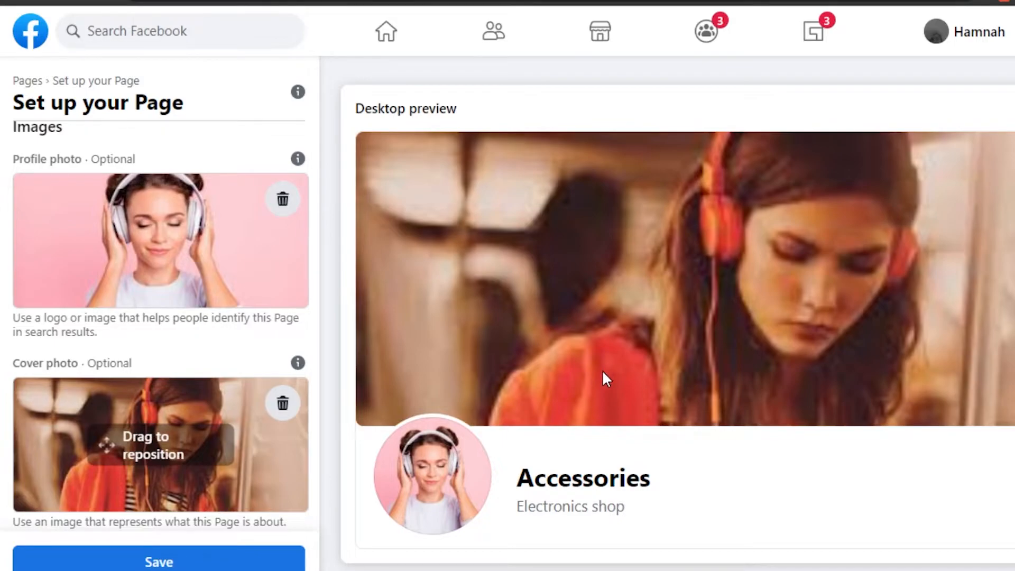
Step: Remove the cover photo from the Page setup and save the Page
{"action": "left_click", "coordinate": [283, 403]}
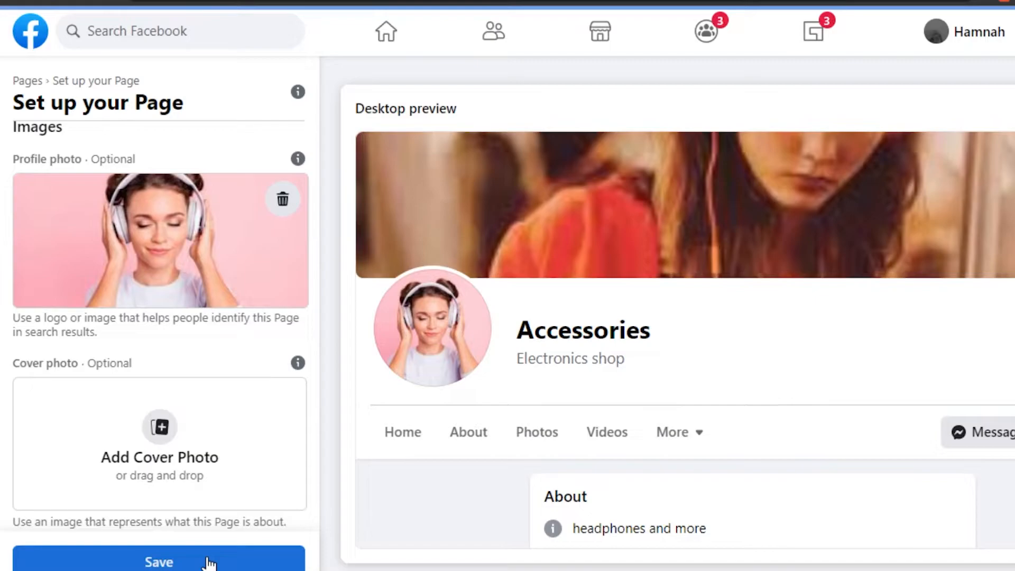
{"action": "left_click", "coordinate": [209, 563]}
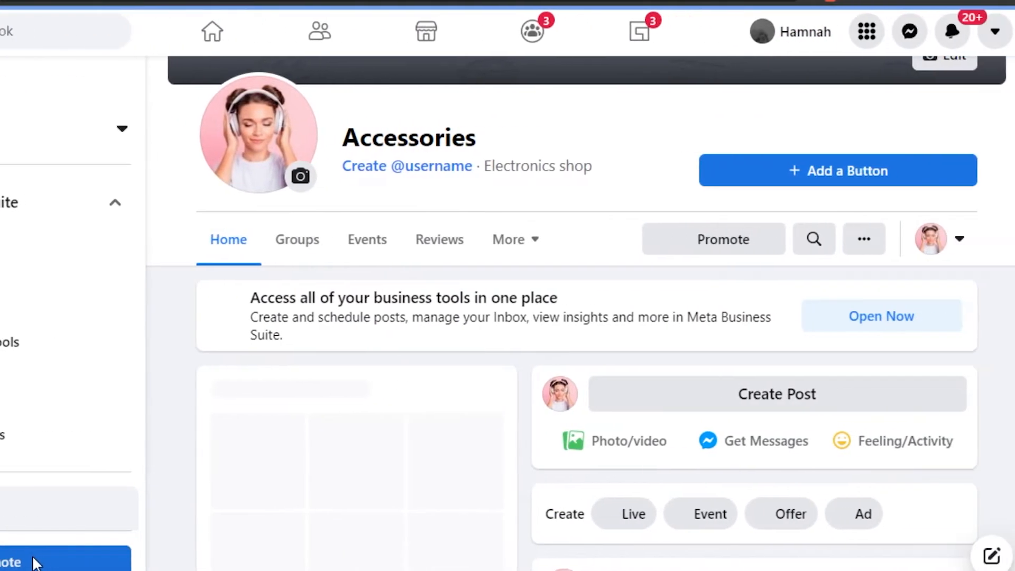
{"action": "left_click", "coordinate": [35, 560]}
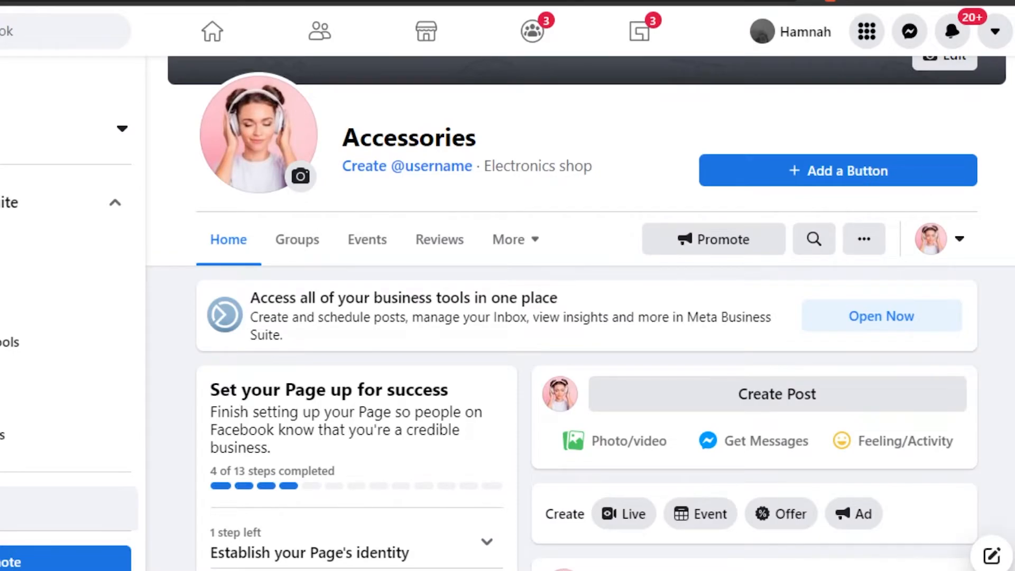
Step: Examine the new Page's home view, including its setup checklist, ad creation, business tools and insights sections
{"action": "scroll", "coordinate": [581, 312], "scroll_direction": "down", "scroll_amount": 20}
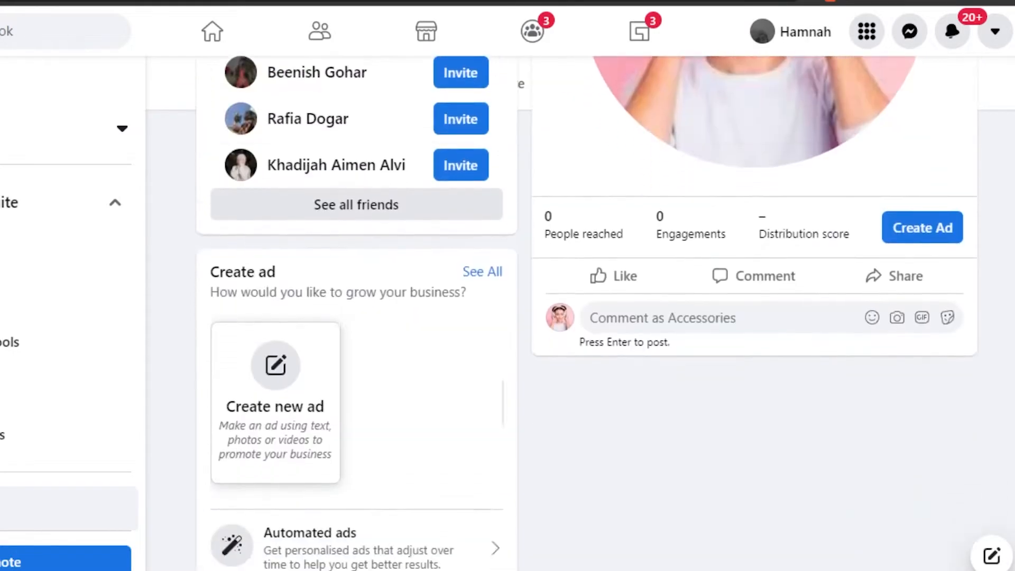
{"action": "scroll", "coordinate": [357, 339], "scroll_direction": "down", "scroll_amount": 2}
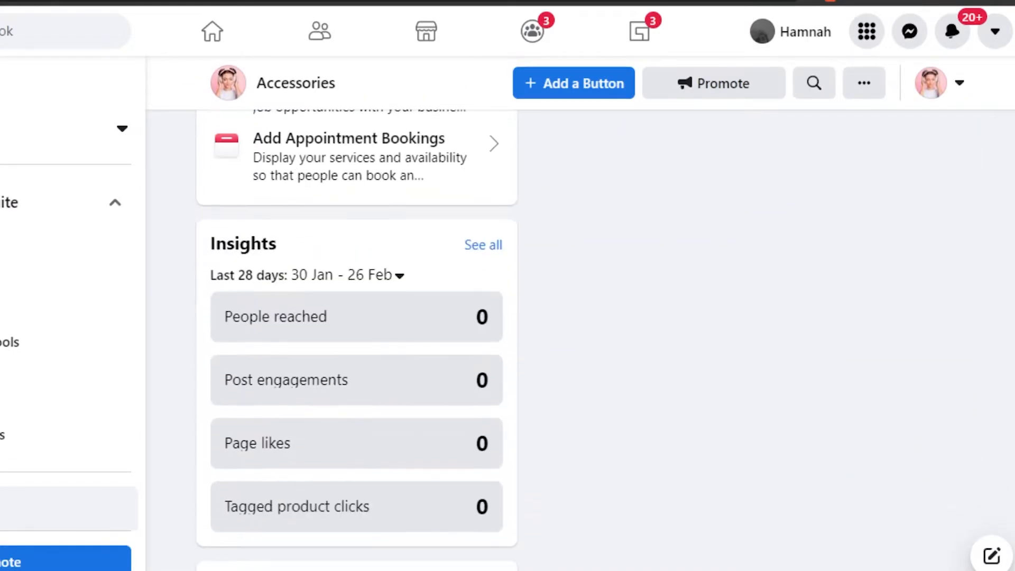
{"action": "scroll", "coordinate": [582, 338], "scroll_direction": "down", "scroll_amount": 1}
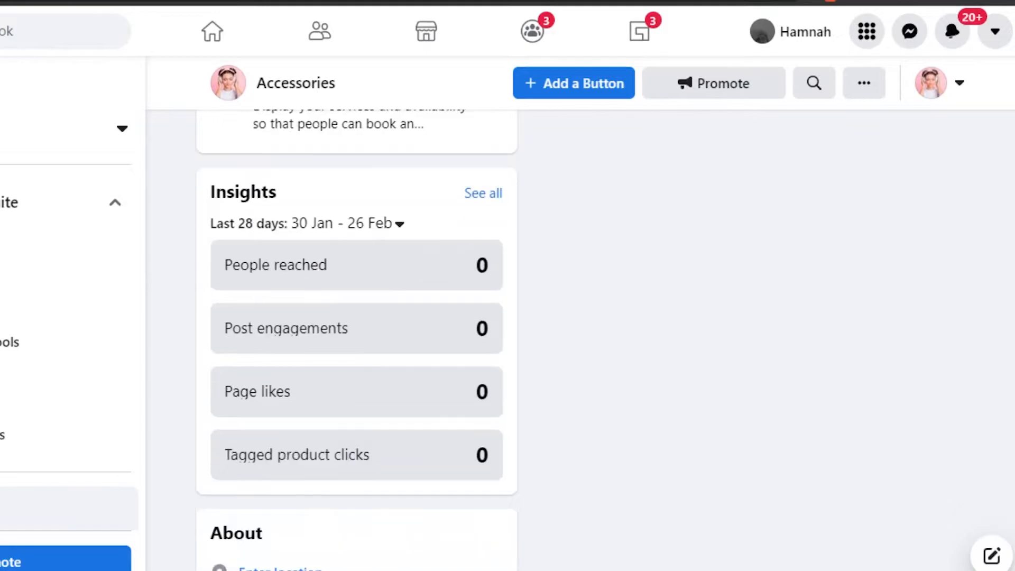
{"action": "scroll", "coordinate": [582, 339], "scroll_direction": "up", "scroll_amount": 20}
{"action": "scroll", "coordinate": [581, 311], "scroll_direction": "up", "scroll_amount": 3}
{"action": "scroll", "coordinate": [580, 312], "scroll_direction": "down", "scroll_amount": 5}
{"action": "scroll", "coordinate": [580, 312], "scroll_direction": "up", "scroll_amount": 3}
{"action": "scroll", "coordinate": [500, 267], "scroll_direction": "down", "scroll_amount": 1}
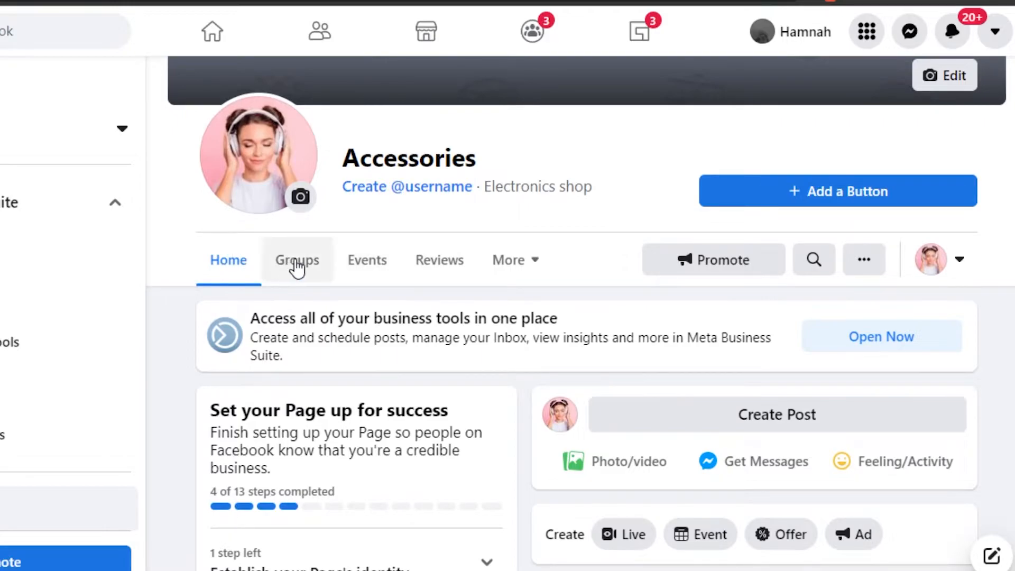
Step: Look over the Page's additional sections and the action button choices for visitors without selecting any
{"action": "left_click", "coordinate": [520, 267]}
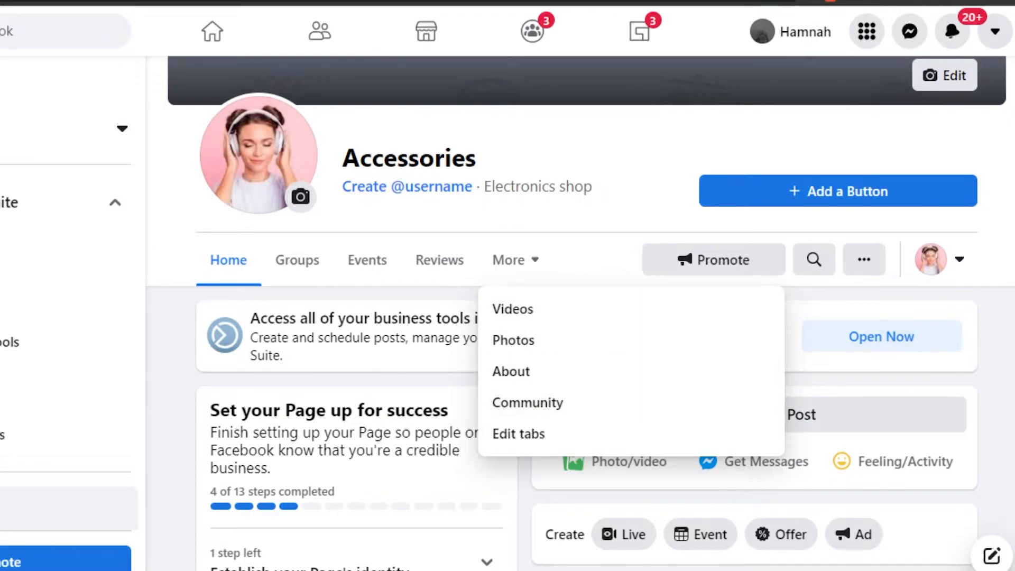
{"action": "left_click", "coordinate": [1011, 294]}
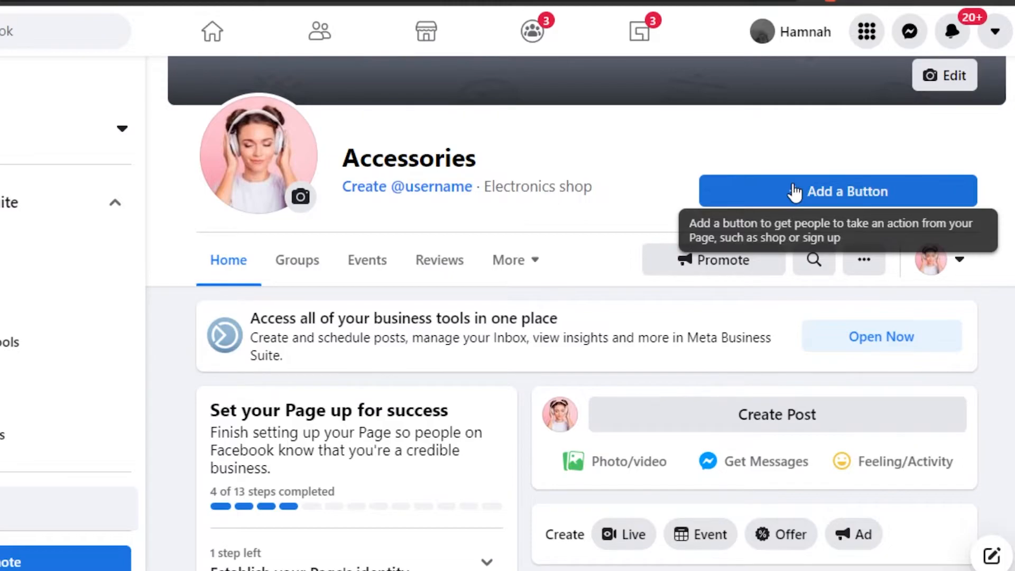
{"action": "left_click", "coordinate": [766, 205]}
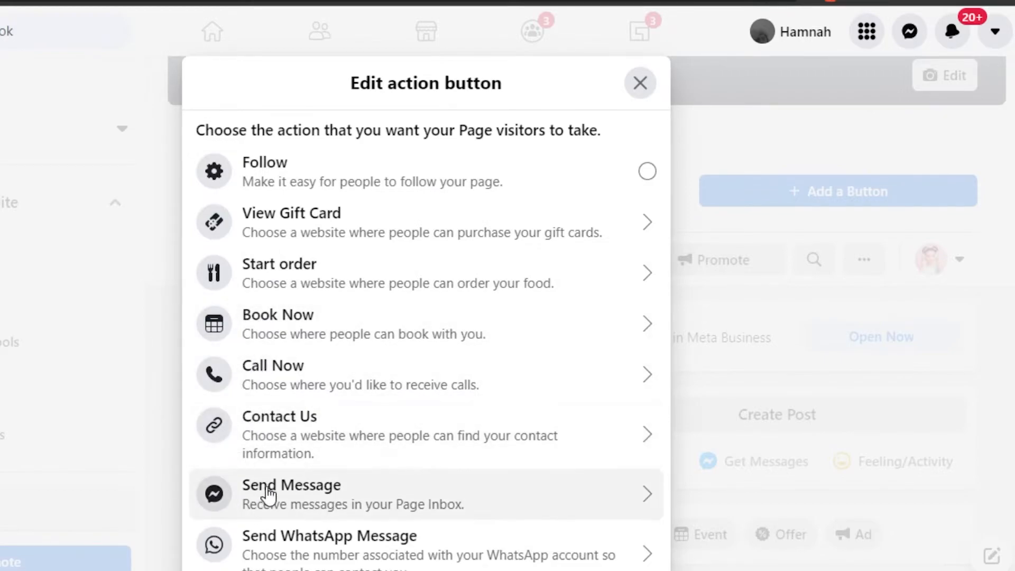
{"action": "left_click", "coordinate": [641, 82]}
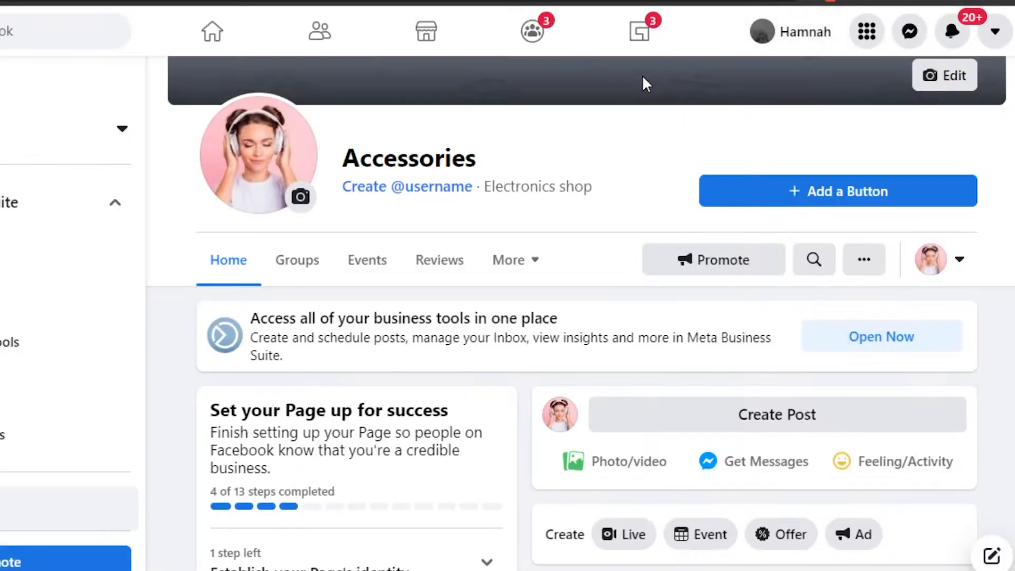
Step: Examine the Page's setup steps, ad options, free business tools and the full list of Page management options
{"action": "scroll", "coordinate": [581, 312], "scroll_direction": "down", "scroll_amount": 6}
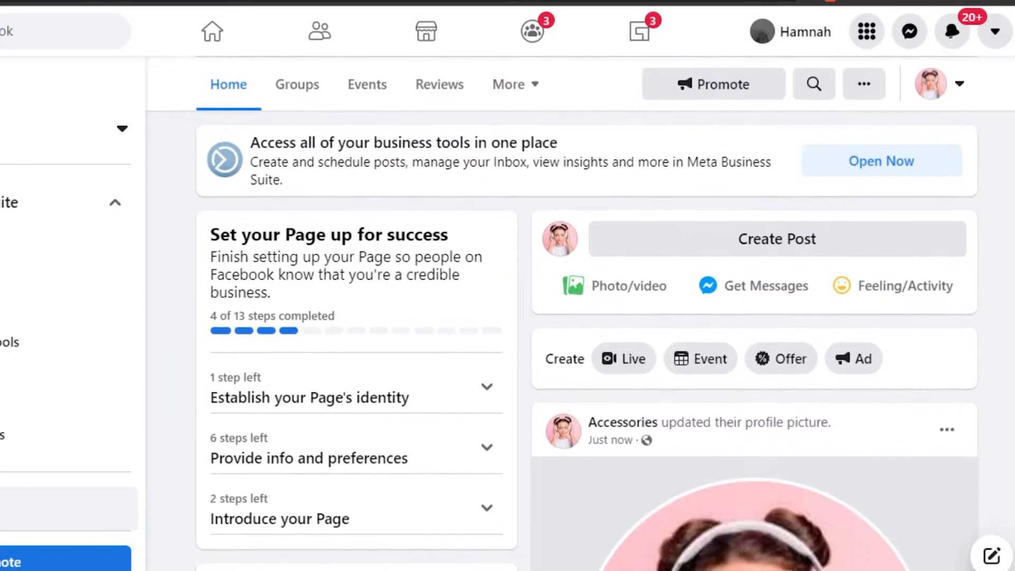
{"action": "scroll", "coordinate": [582, 312], "scroll_direction": "down", "scroll_amount": 9}
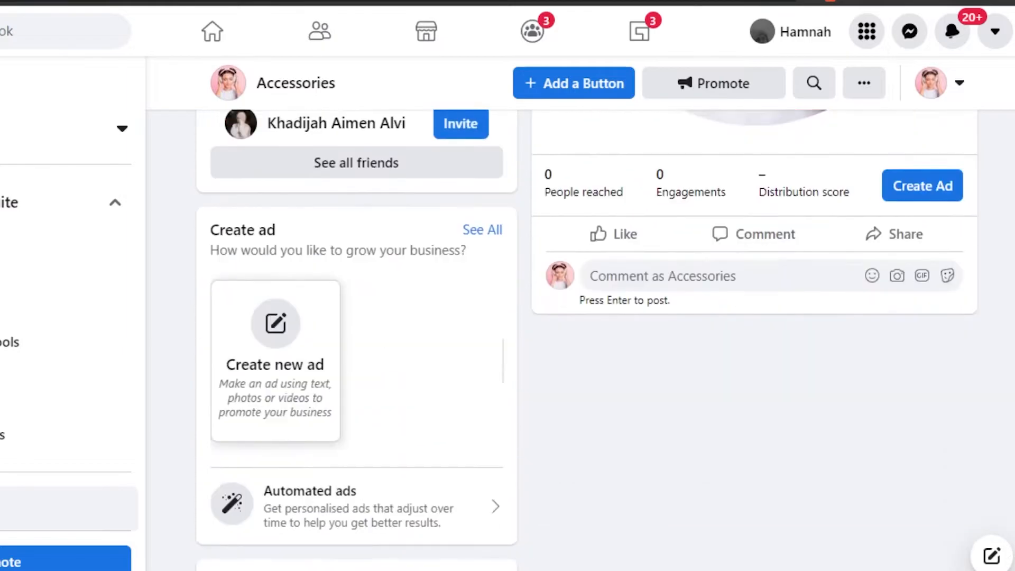
{"action": "scroll", "coordinate": [582, 312], "scroll_direction": "up", "scroll_amount": 1}
{"action": "scroll", "coordinate": [582, 312], "scroll_direction": "down", "scroll_amount": 5}
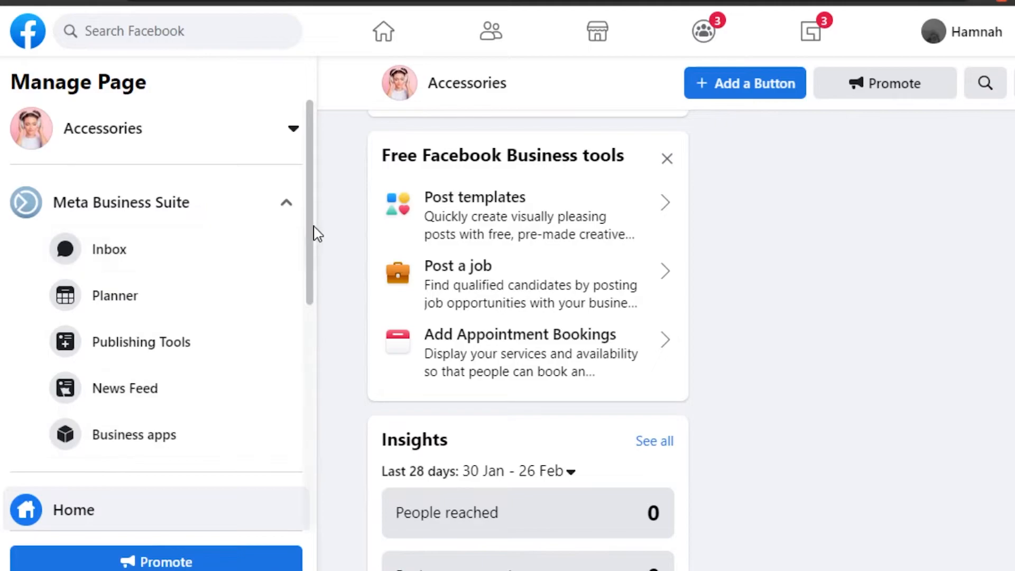
{"action": "left_click_drag", "start_coordinate": [312, 226], "coordinate": [315, 449]}
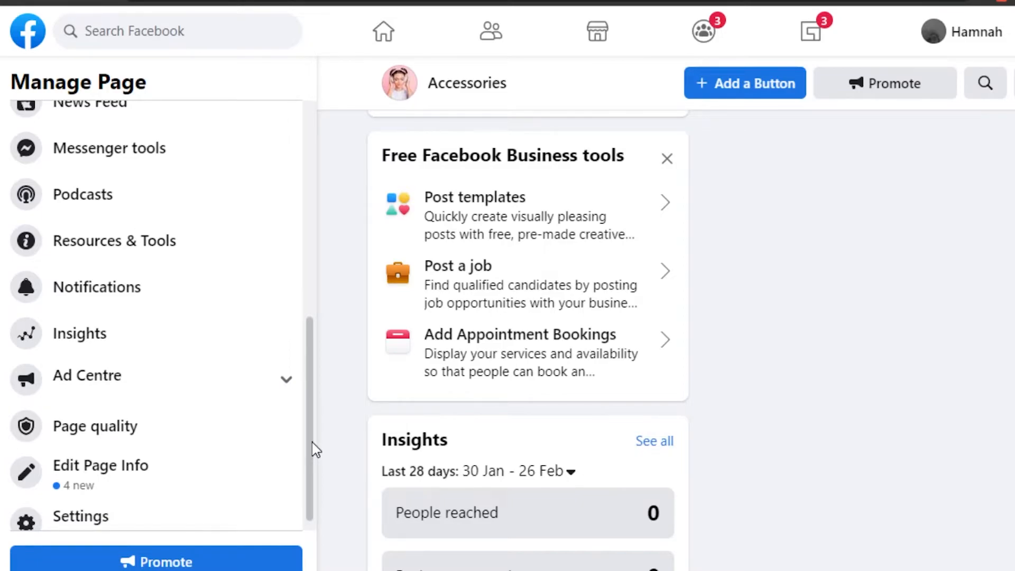
Step: Look over the Page's Meta Business Suite options, friend invitations, ad creation choices and free business tools
{"action": "left_click_drag", "start_coordinate": [312, 449], "coordinate": [313, 194]}
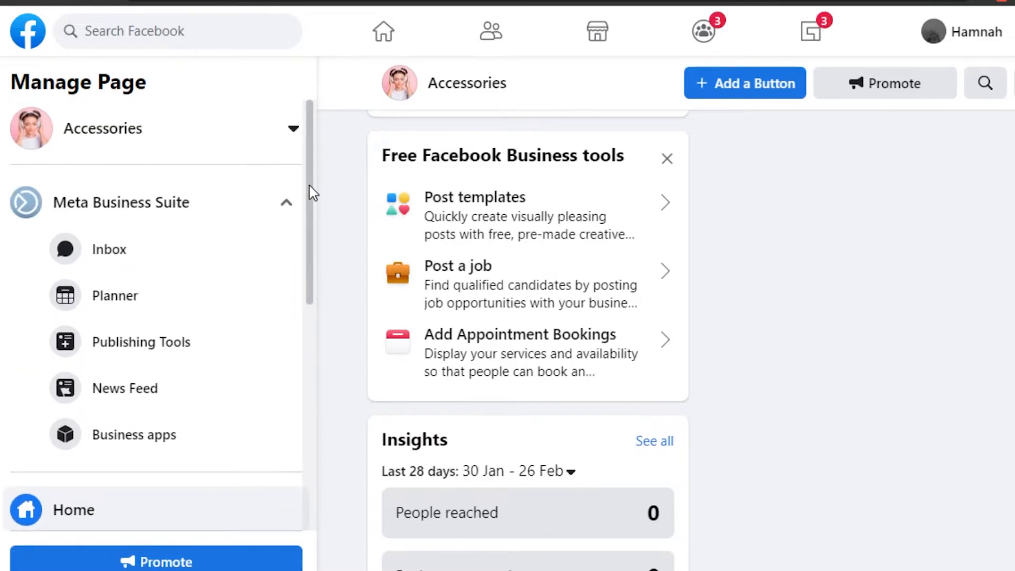
{"action": "scroll", "coordinate": [667, 338], "scroll_direction": "up", "scroll_amount": 10}
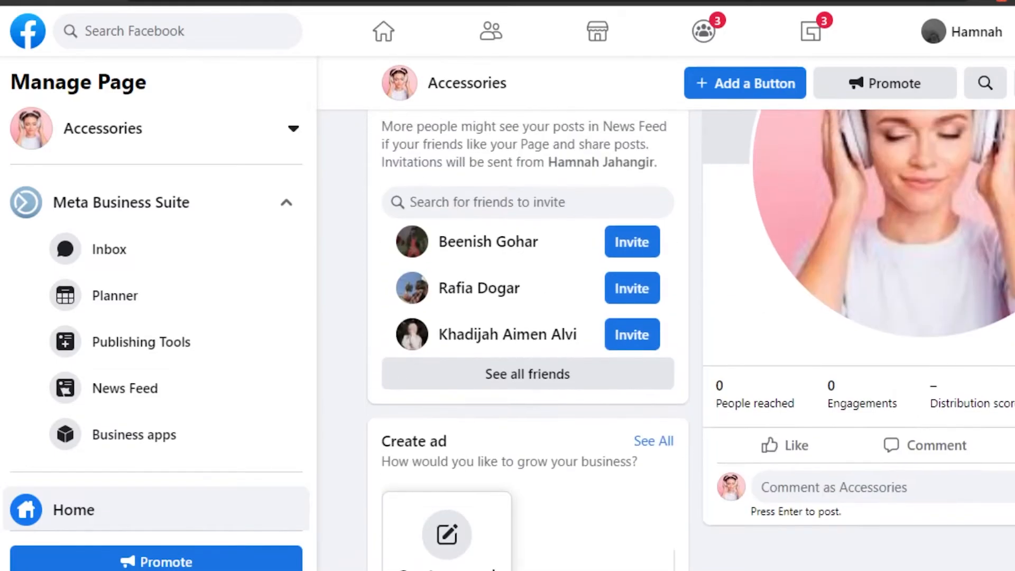
{"action": "scroll", "coordinate": [529, 339], "scroll_direction": "up", "scroll_amount": 5}
{"action": "scroll", "coordinate": [529, 339], "scroll_direction": "down", "scroll_amount": 12}
{"action": "scroll", "coordinate": [529, 338], "scroll_direction": "down", "scroll_amount": 3}
{"action": "scroll", "coordinate": [529, 338], "scroll_direction": "up", "scroll_amount": 6}
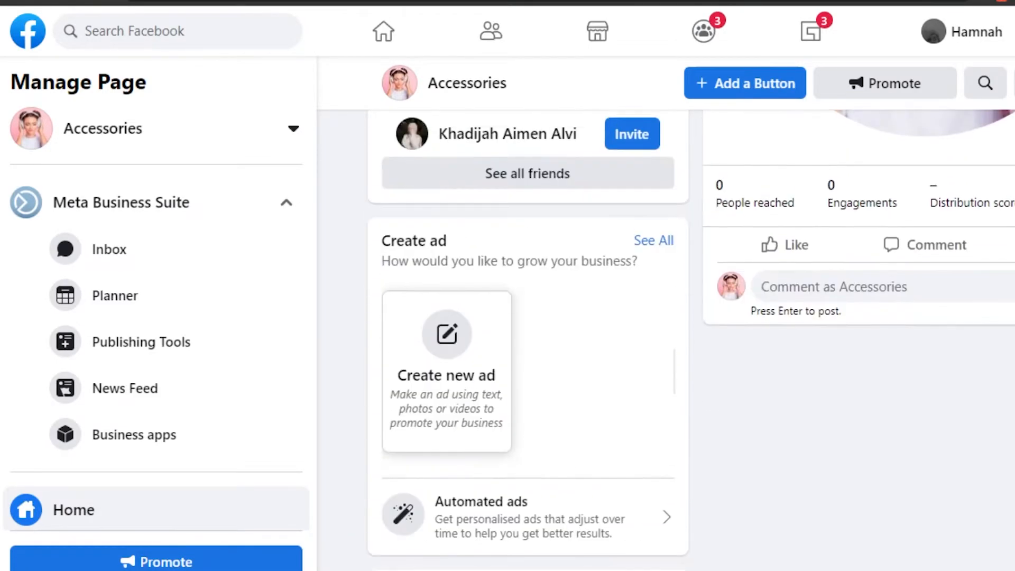
{"action": "scroll", "coordinate": [529, 338], "scroll_direction": "down", "scroll_amount": 5}
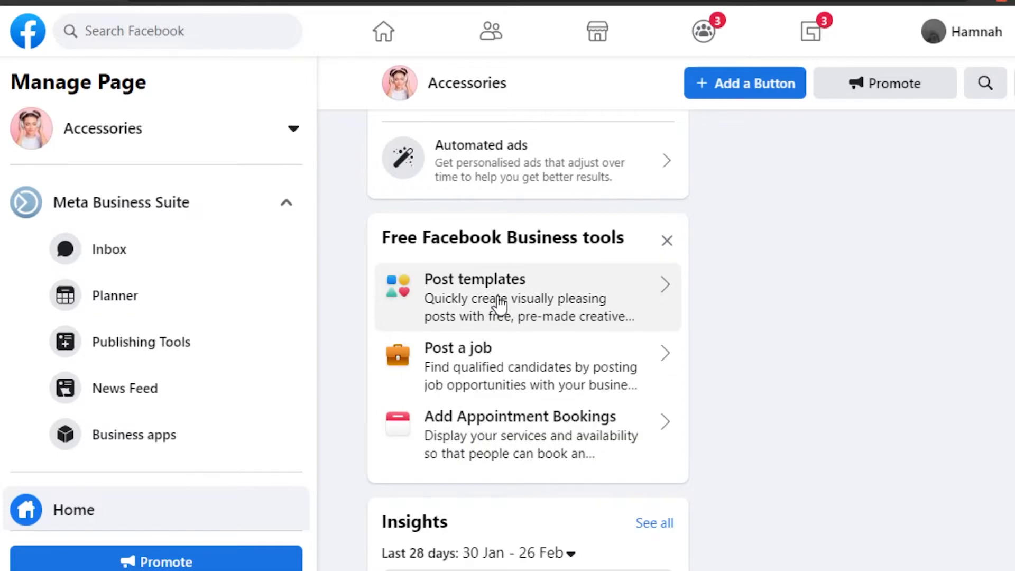
{"action": "scroll", "coordinate": [529, 339], "scroll_direction": "up", "scroll_amount": 10}
{"action": "scroll", "coordinate": [529, 338], "scroll_direction": "down", "scroll_amount": 7}
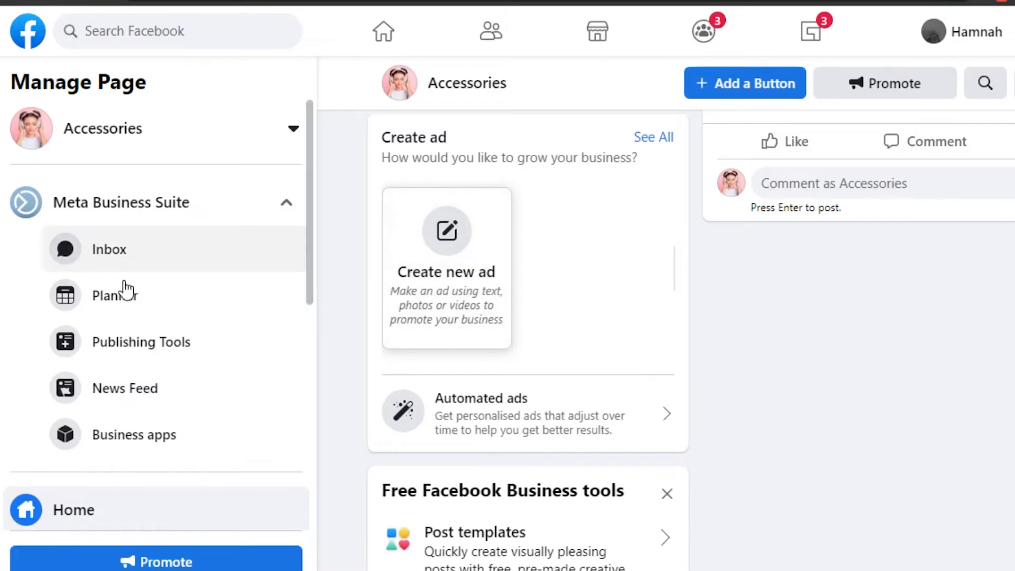
Step: Open the Page's Insights and examine the summary metrics, recent posts and Pages to Watch sections
{"action": "left_click_drag", "start_coordinate": [311, 229], "coordinate": [252, 375]}
{"action": "scroll", "coordinate": [251, 376], "scroll_direction": "down", "scroll_amount": 1}
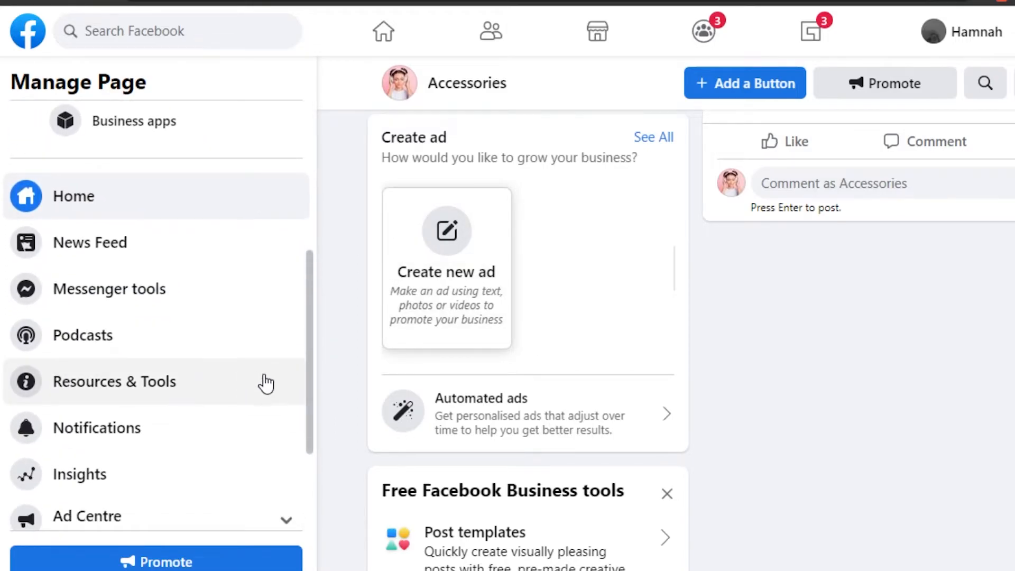
{"action": "left_click", "coordinate": [107, 480]}
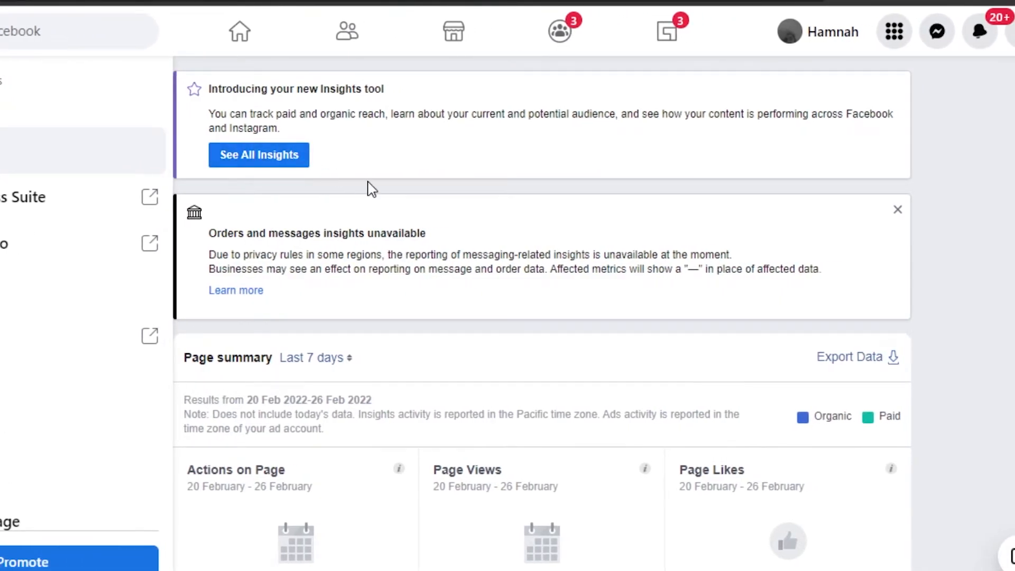
{"action": "scroll", "coordinate": [562, 205], "scroll_direction": "down", "scroll_amount": 5}
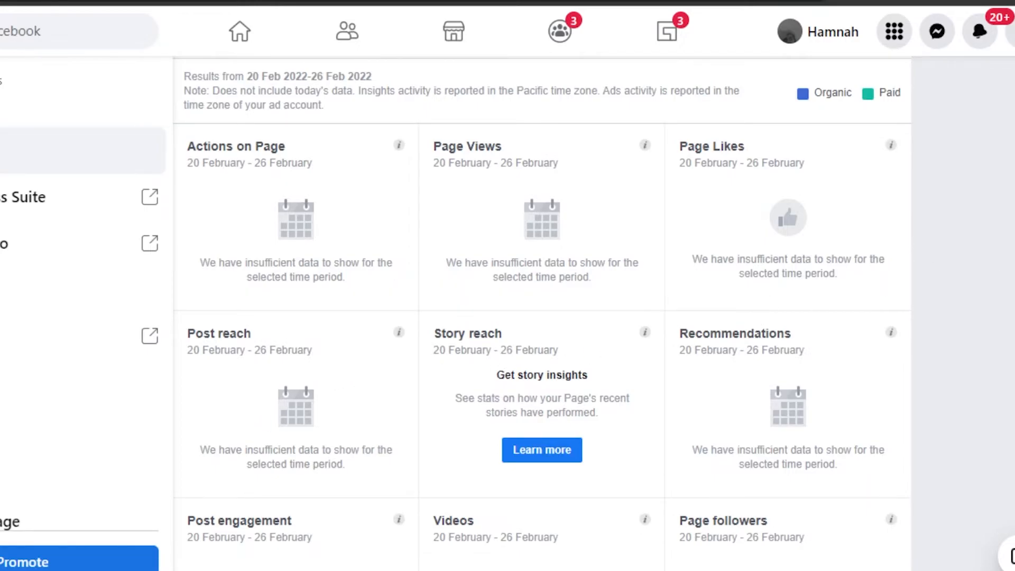
{"action": "scroll", "coordinate": [542, 313], "scroll_direction": "down", "scroll_amount": 5}
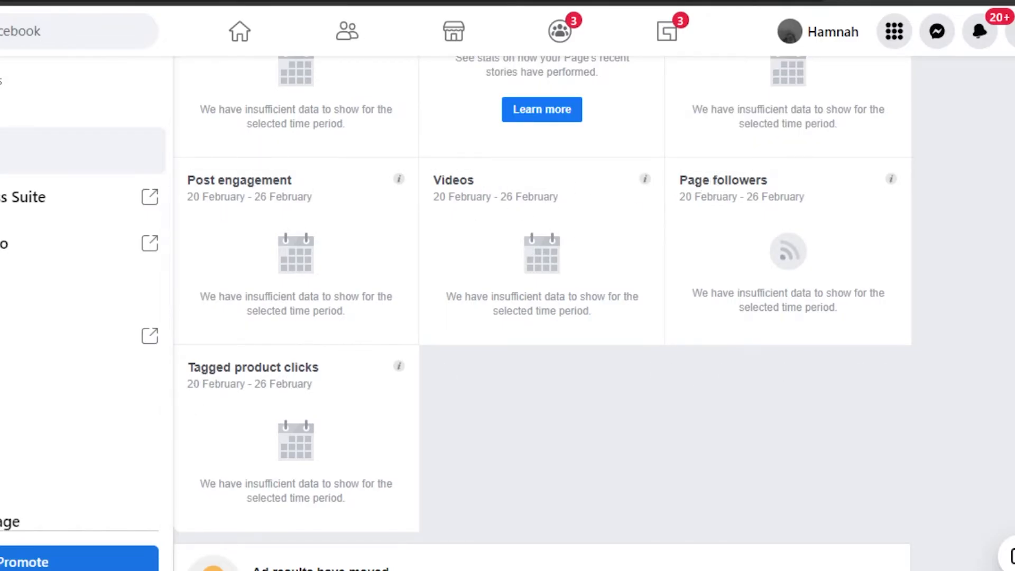
{"action": "scroll", "coordinate": [542, 312], "scroll_direction": "down", "scroll_amount": 1}
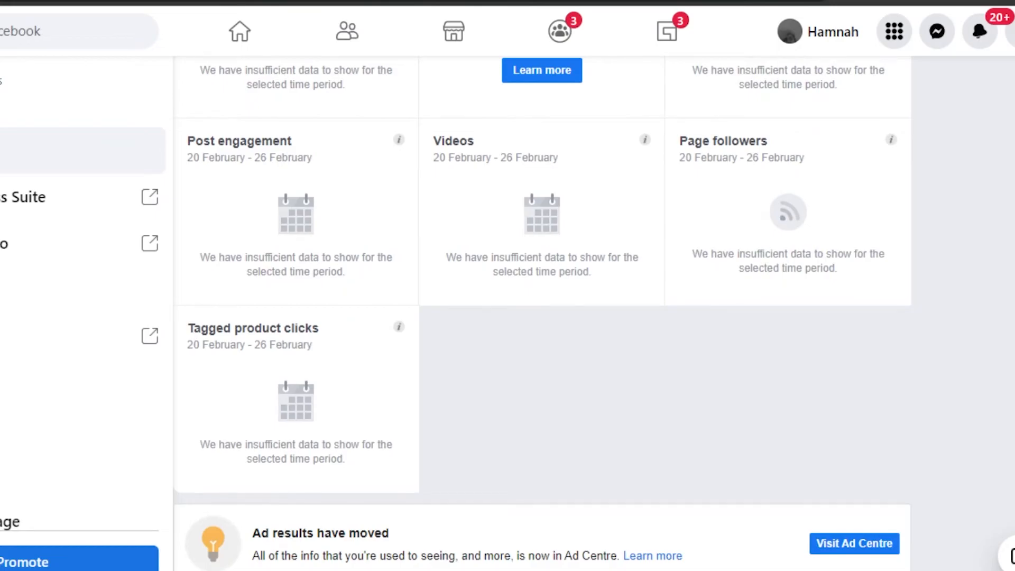
{"action": "scroll", "coordinate": [542, 312], "scroll_direction": "down", "scroll_amount": 3}
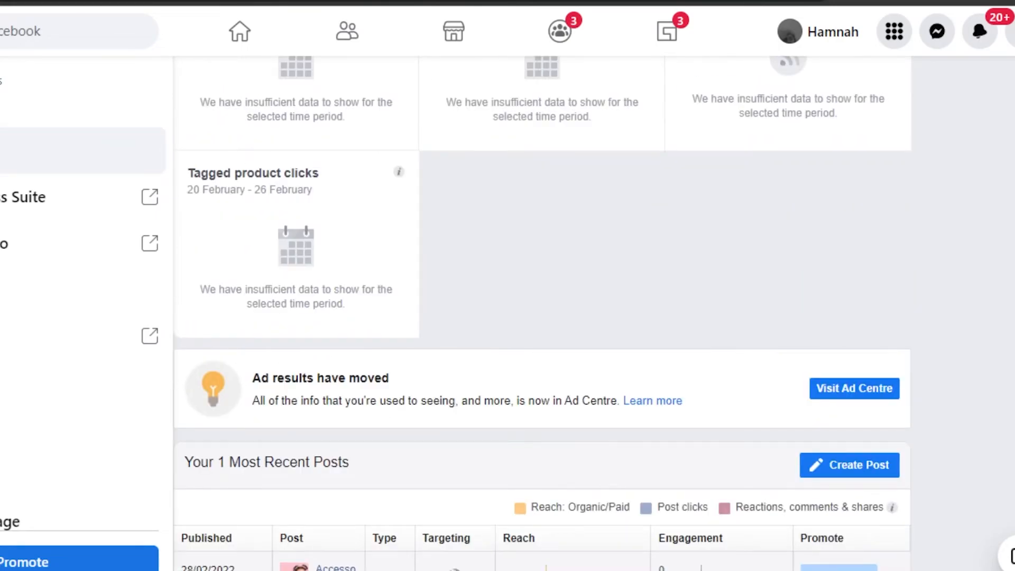
{"action": "scroll", "coordinate": [542, 312], "scroll_direction": "down", "scroll_amount": 7}
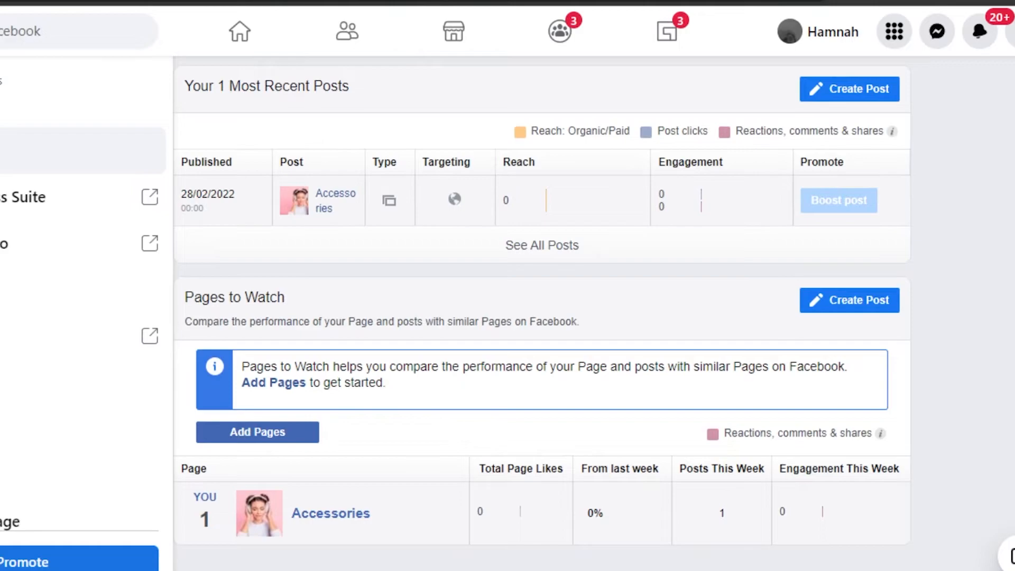
{"action": "scroll", "coordinate": [542, 312], "scroll_direction": "down", "scroll_amount": 1}
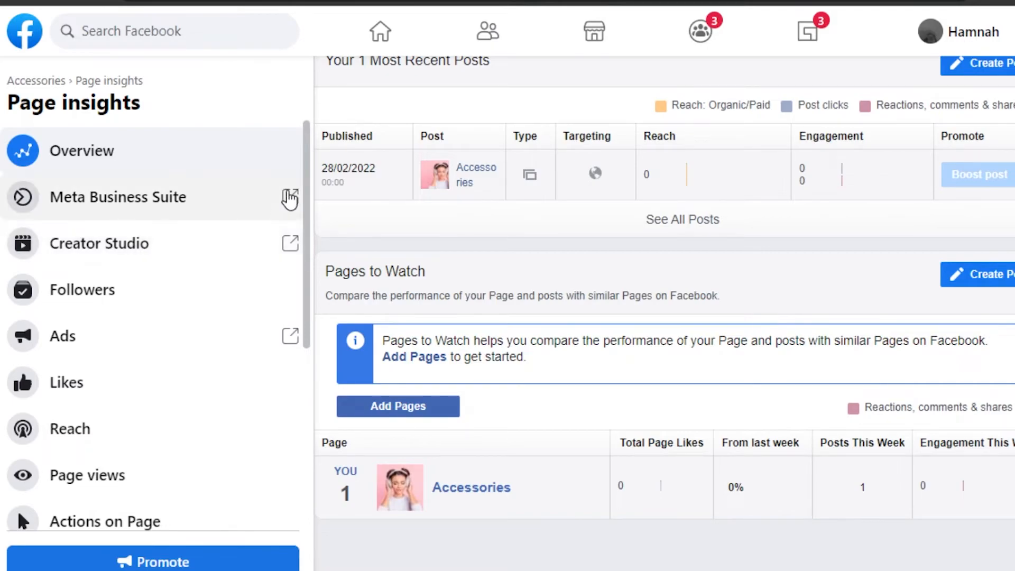
Step: Examine the full list of Page insights categories, from Overview and Meta Business Suite through Stories and Messages
{"action": "scroll", "coordinate": [306, 254], "scroll_direction": "down", "scroll_amount": 3}
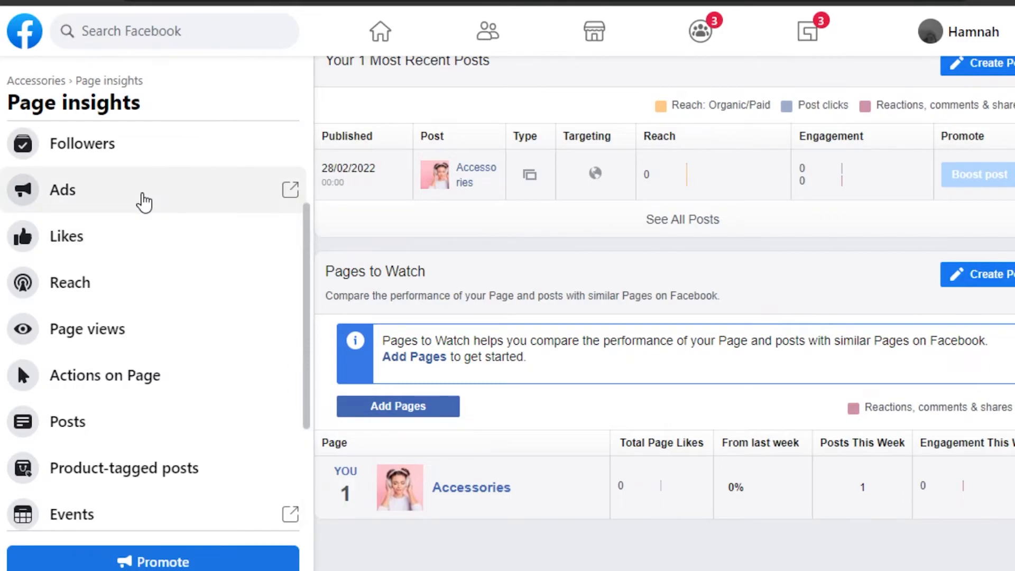
{"action": "left_click_drag", "start_coordinate": [311, 254], "coordinate": [630, 201]}
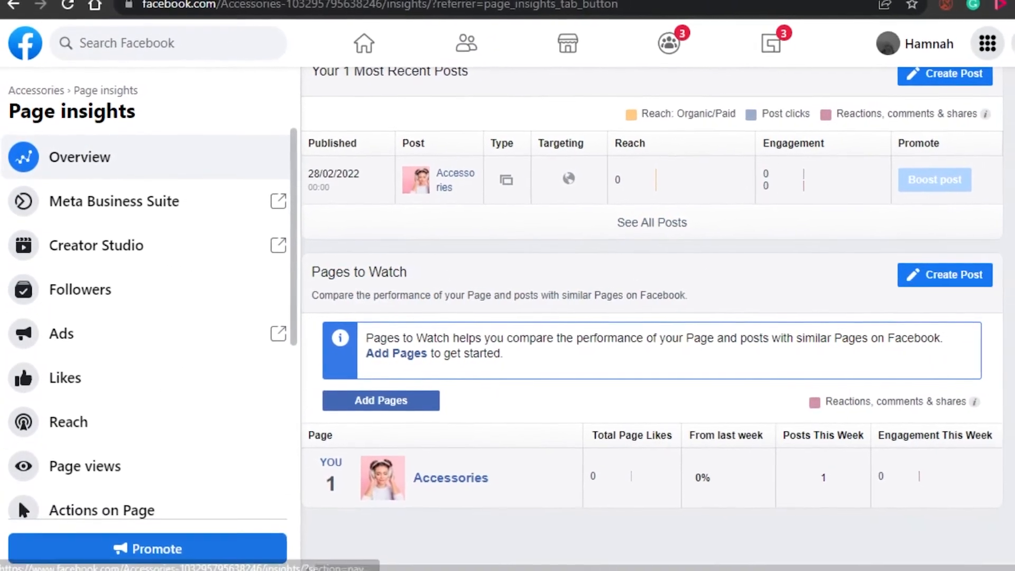
{"action": "scroll", "coordinate": [656, 296], "scroll_direction": "up", "scroll_amount": 3}
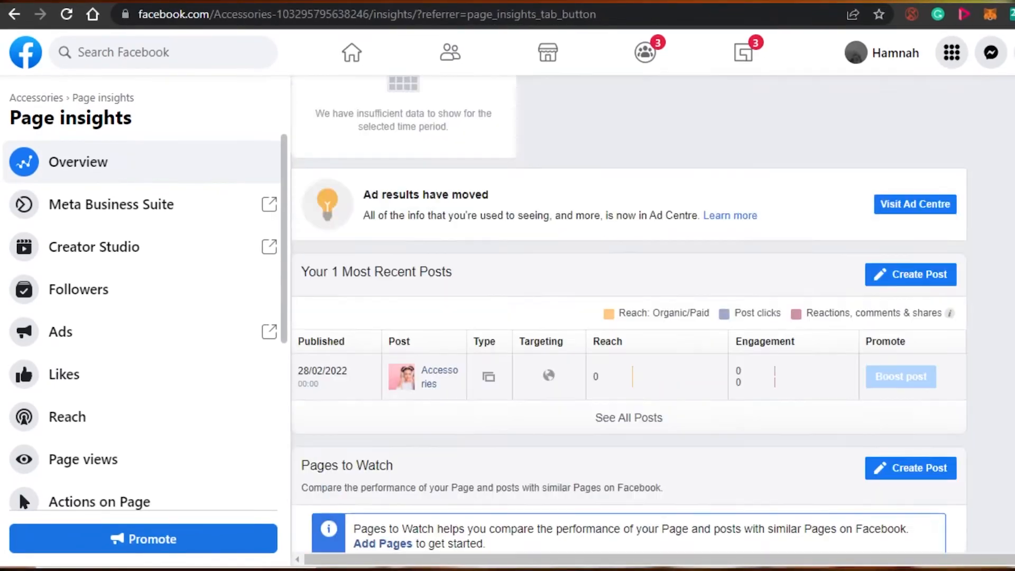
{"action": "scroll", "coordinate": [529, 365], "scroll_direction": "up", "scroll_amount": 8}
{"action": "scroll", "coordinate": [528, 365], "scroll_direction": "down", "scroll_amount": 8}
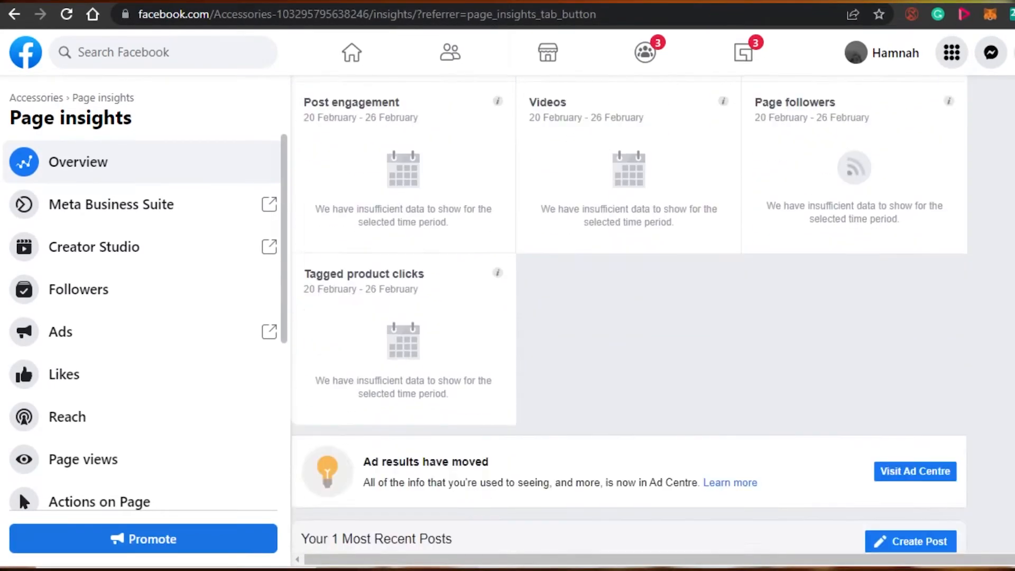
{"action": "left_click_drag", "start_coordinate": [284, 176], "coordinate": [287, 346]}
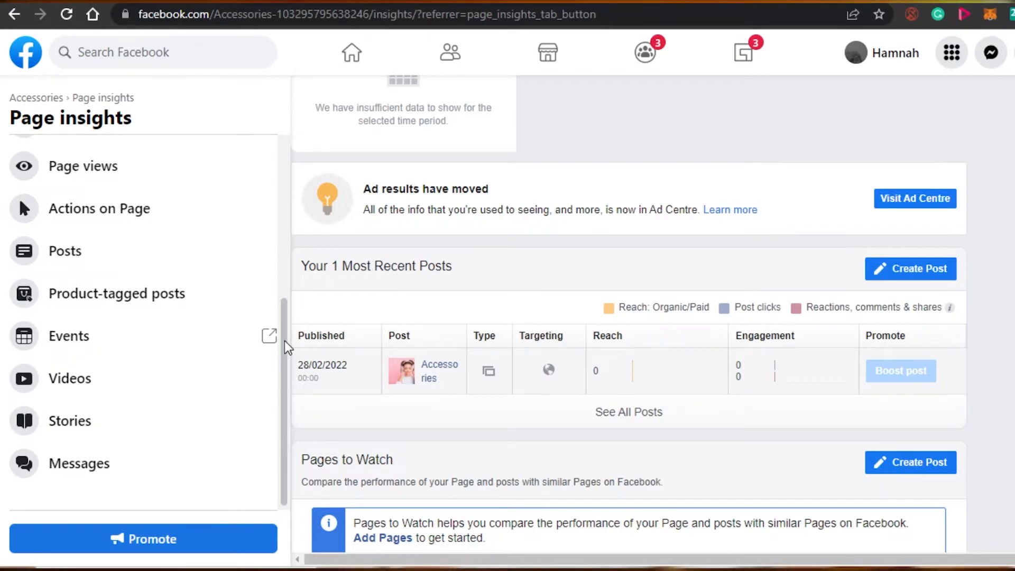
{"action": "left_click_drag", "start_coordinate": [286, 342], "coordinate": [272, 151]}
{"action": "scroll", "coordinate": [98, 244], "scroll_direction": "down", "scroll_amount": 5}
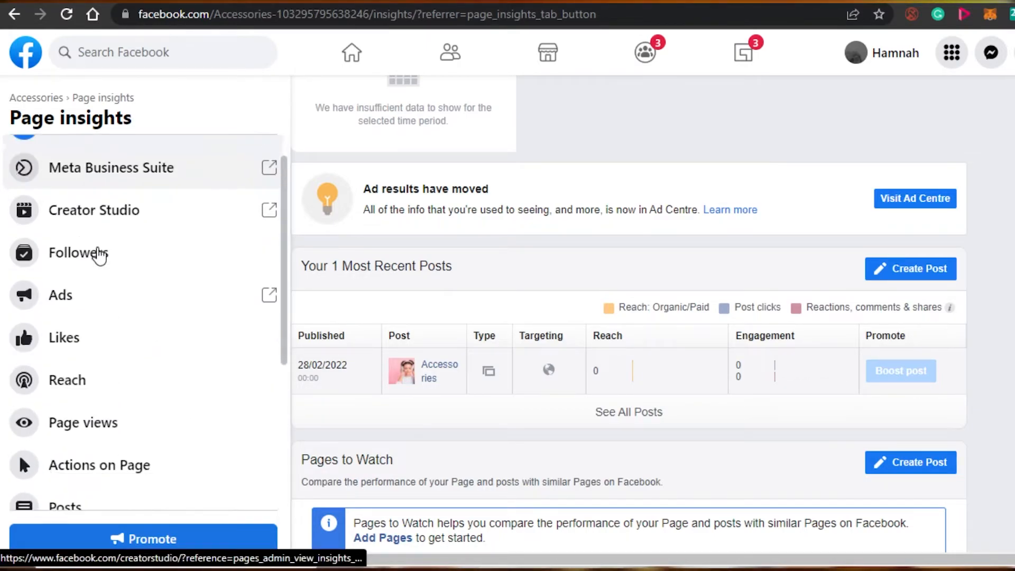
{"action": "scroll", "coordinate": [233, 299], "scroll_direction": "up", "scroll_amount": 1}
{"action": "scroll", "coordinate": [254, 299], "scroll_direction": "down", "scroll_amount": 1}
{"action": "left_click_drag", "start_coordinate": [284, 320], "coordinate": [284, 325]}
{"action": "scroll", "coordinate": [272, 329], "scroll_direction": "down", "scroll_amount": 1}
{"action": "scroll", "coordinate": [120, 243], "scroll_direction": "up", "scroll_amount": 6}
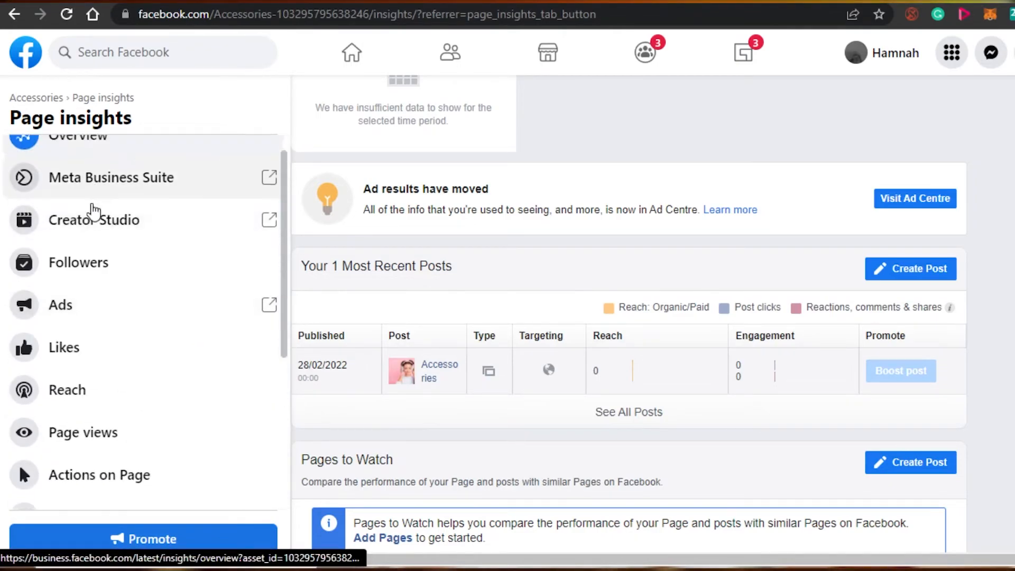
{"action": "scroll", "coordinate": [84, 256], "scroll_direction": "down", "scroll_amount": 2}
{"action": "scroll", "coordinate": [83, 256], "scroll_direction": "down", "scroll_amount": 4}
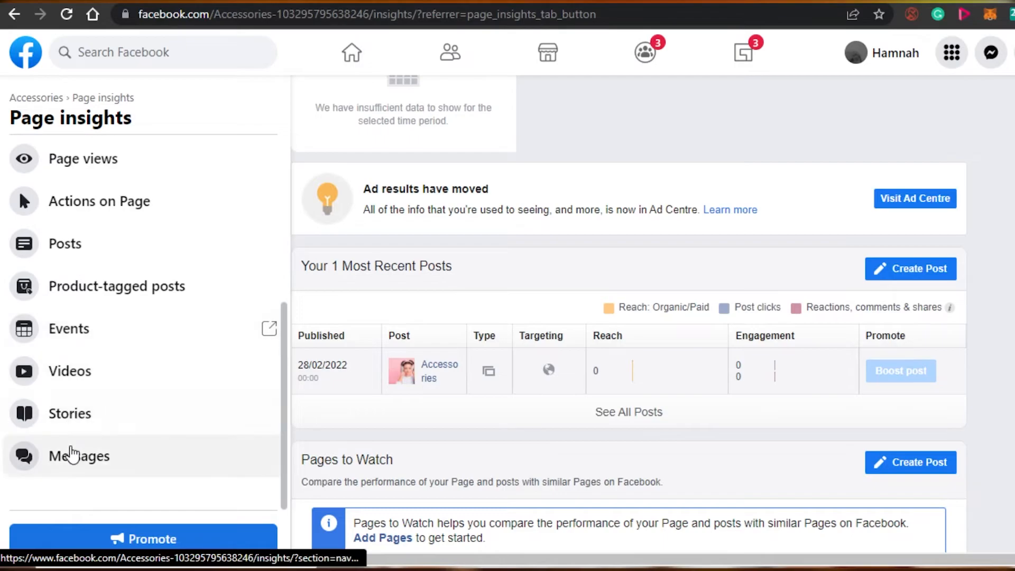
{"action": "scroll", "coordinate": [143, 323], "scroll_direction": "up", "scroll_amount": 1}
{"action": "scroll", "coordinate": [143, 323], "scroll_direction": "down", "scroll_amount": 1}
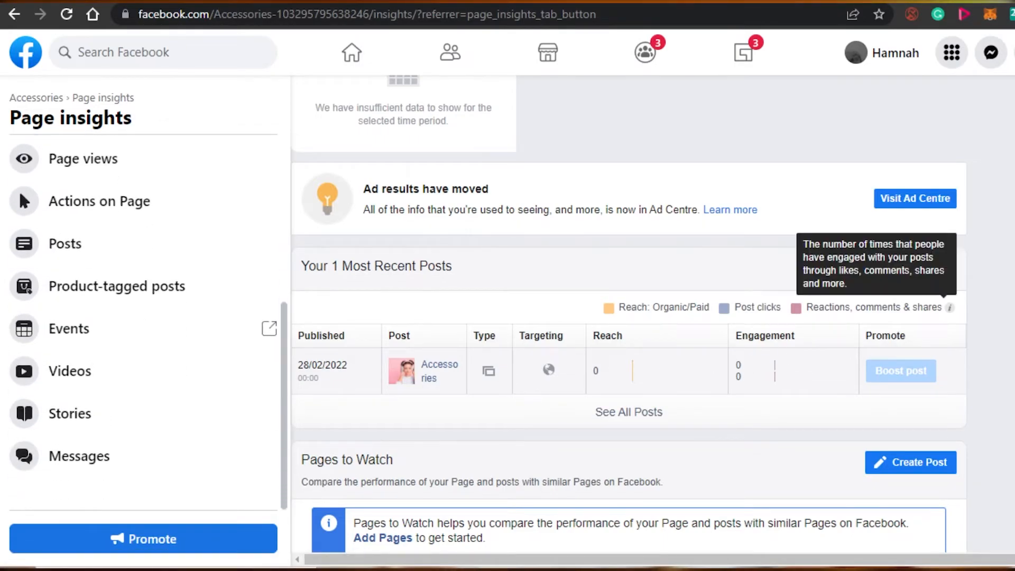
Step: Review the overview's metric cards, recent post performance and the Pages to Watch comparison
{"action": "scroll", "coordinate": [629, 318], "scroll_direction": "up", "scroll_amount": 10}
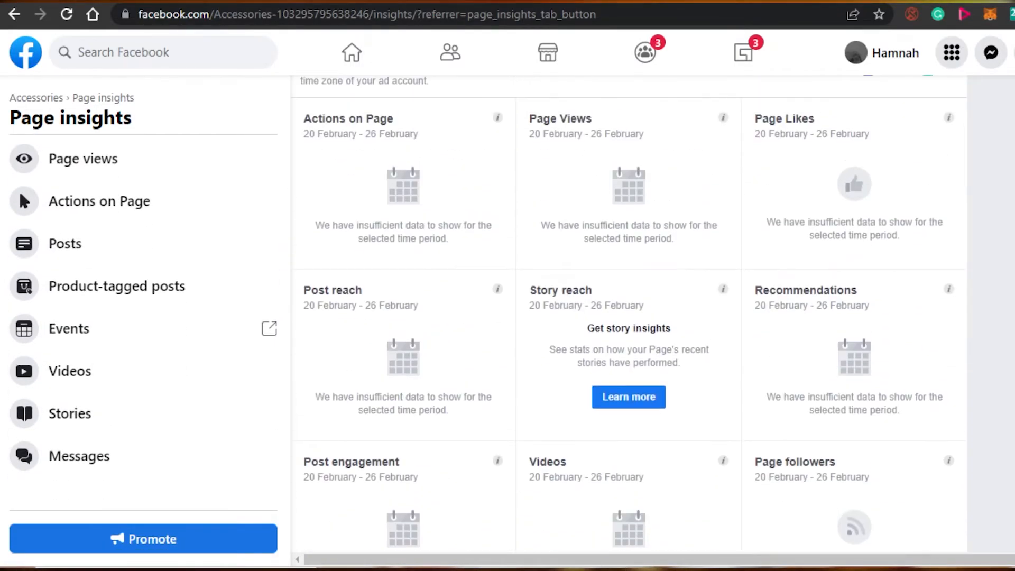
{"action": "scroll", "coordinate": [630, 317], "scroll_direction": "up", "scroll_amount": 5}
{"action": "scroll", "coordinate": [629, 318], "scroll_direction": "down", "scroll_amount": 15}
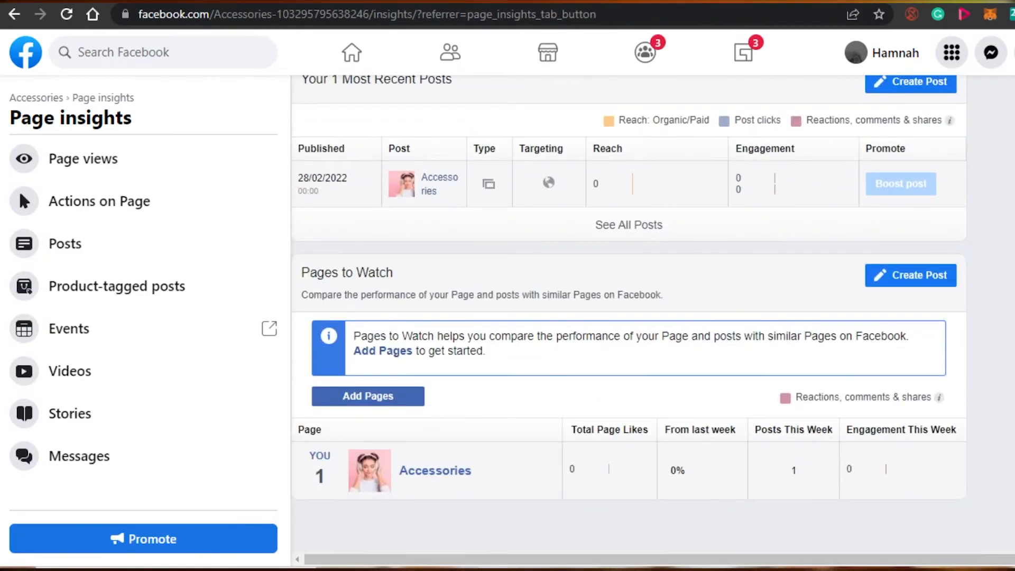
{"action": "scroll", "coordinate": [629, 317], "scroll_direction": "up", "scroll_amount": 10}
{"action": "scroll", "coordinate": [630, 318], "scroll_direction": "down", "scroll_amount": 10}
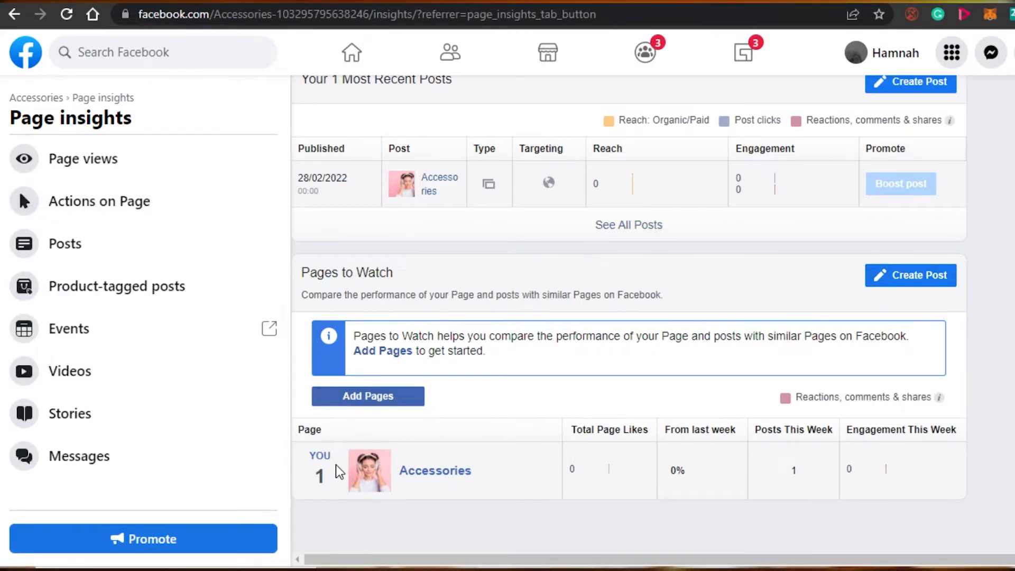
{"action": "scroll", "coordinate": [280, 324], "scroll_direction": "up", "scroll_amount": 4}
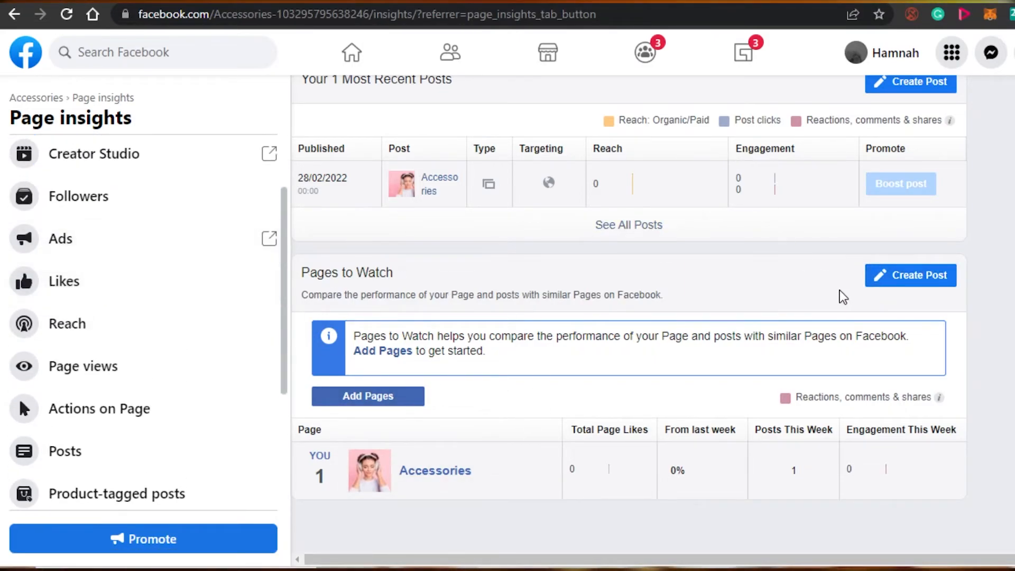
{"action": "scroll", "coordinate": [338, 135], "scroll_direction": "up", "scroll_amount": 10}
{"action": "scroll", "coordinate": [238, 170], "scroll_direction": "up", "scroll_amount": 2}
{"action": "scroll", "coordinate": [267, 207], "scroll_direction": "down", "scroll_amount": 1}
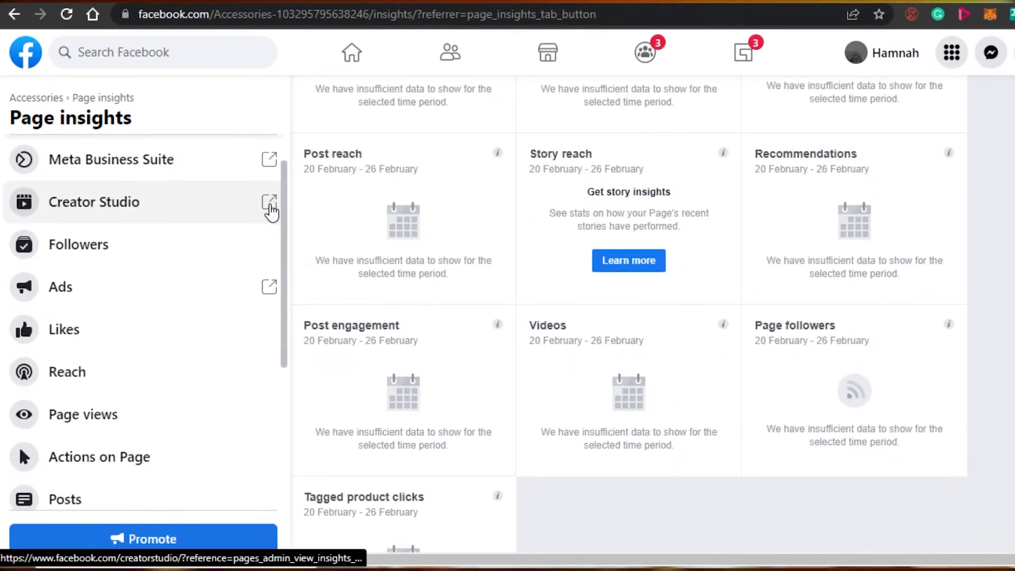
Step: Look over the insights categories again, together with the promotion option and the notices that open the overview
{"action": "scroll", "coordinate": [270, 197], "scroll_direction": "up", "scroll_amount": 2}
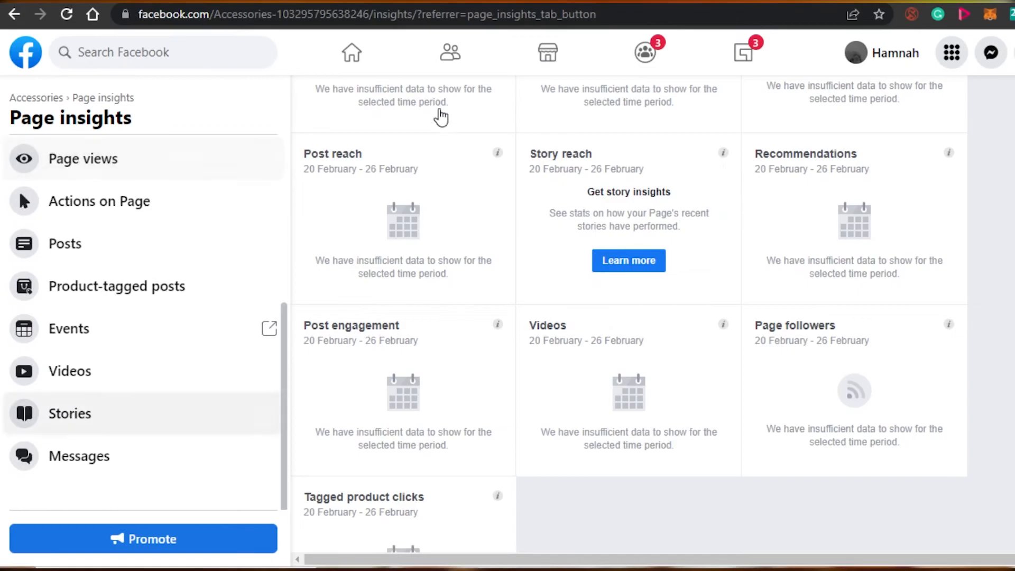
{"action": "scroll", "coordinate": [347, 288], "scroll_direction": "up", "scroll_amount": 7}
{"action": "scroll", "coordinate": [273, 156], "scroll_direction": "down", "scroll_amount": 5}
{"action": "scroll", "coordinate": [273, 201], "scroll_direction": "up", "scroll_amount": 2}
{"action": "left_click_drag", "start_coordinate": [285, 271], "coordinate": [283, 292]}
{"action": "scroll", "coordinate": [284, 292], "scroll_direction": "up", "scroll_amount": 4}
{"action": "scroll", "coordinate": [283, 292], "scroll_direction": "down", "scroll_amount": 6}
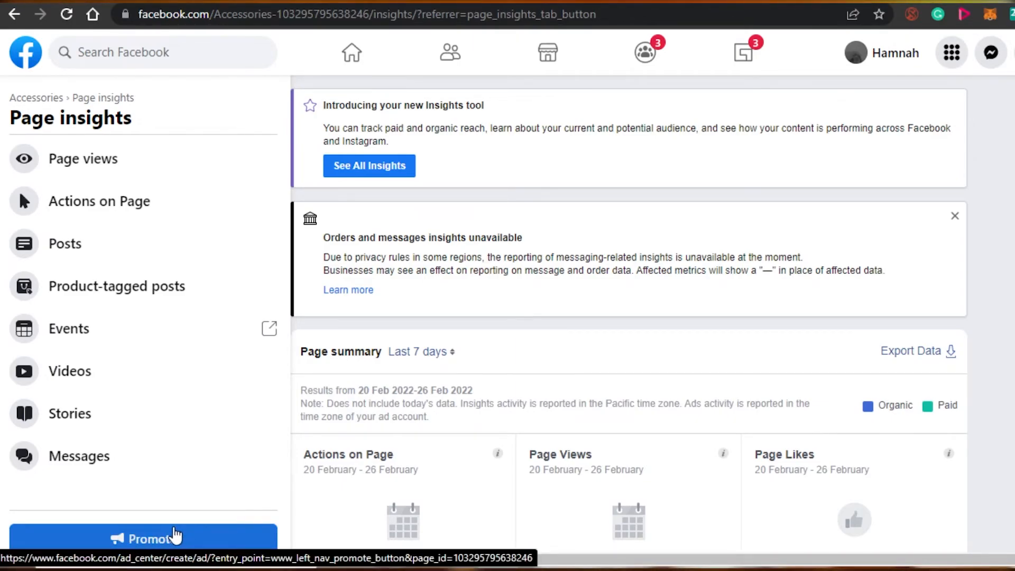
{"action": "scroll", "coordinate": [265, 229], "scroll_direction": "up", "scroll_amount": 5}
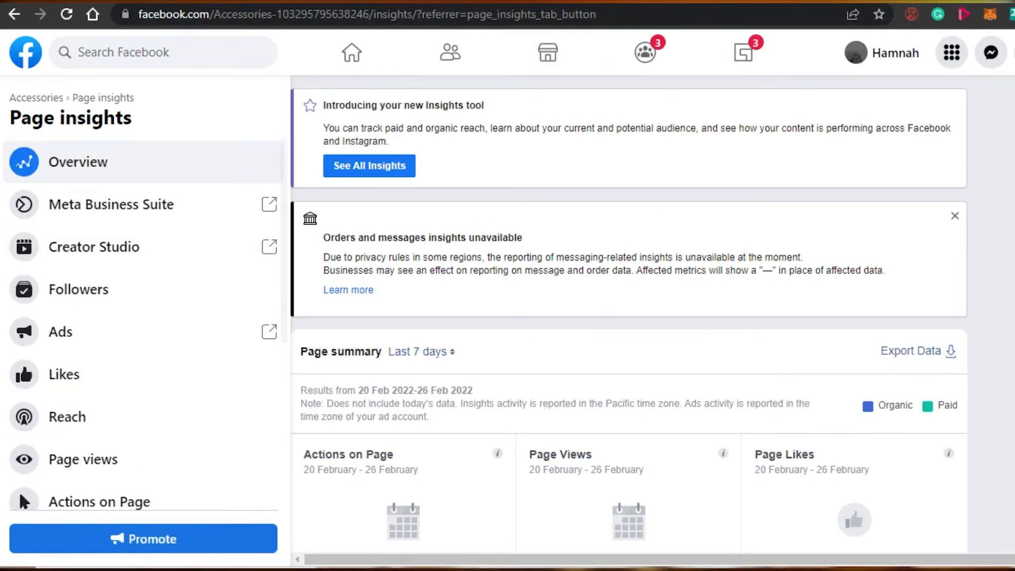
{"action": "scroll", "coordinate": [630, 317], "scroll_direction": "down", "scroll_amount": 20}
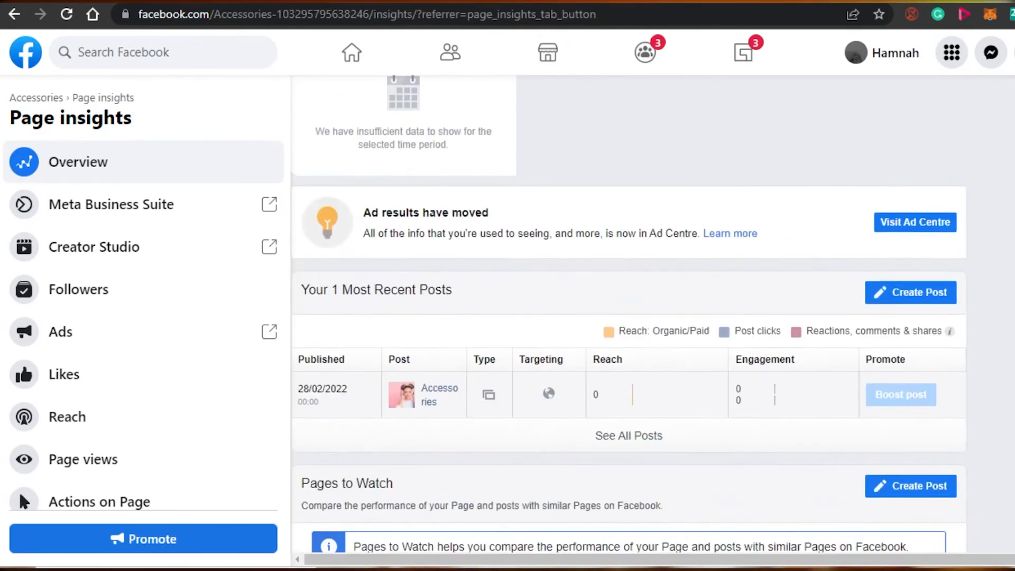
{"action": "scroll", "coordinate": [630, 317], "scroll_direction": "up", "scroll_amount": 20}
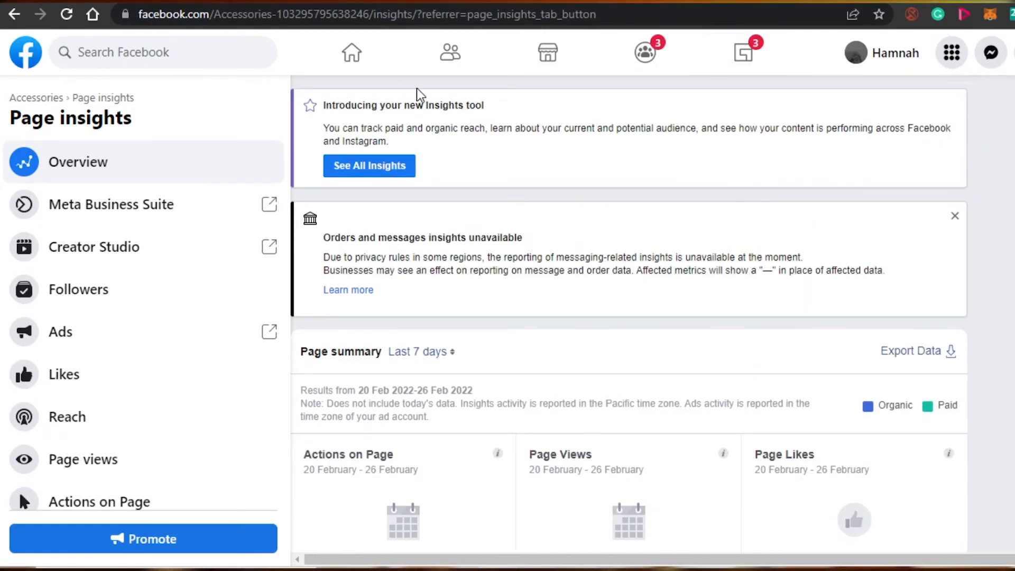
{"action": "scroll", "coordinate": [23, 204], "scroll_direction": "down", "scroll_amount": 1}
{"action": "scroll", "coordinate": [159, 200], "scroll_direction": "up", "scroll_amount": 1}
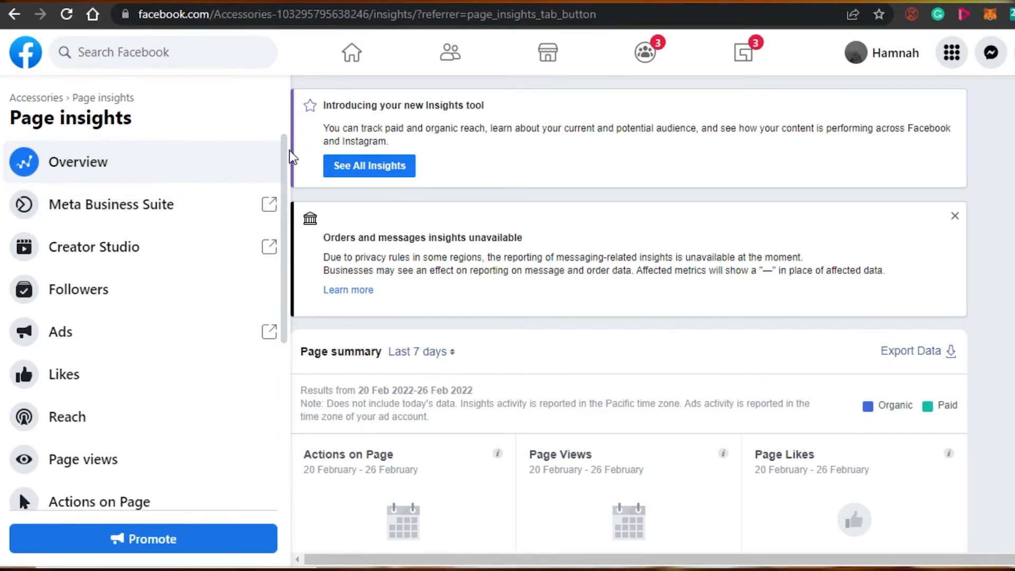
{"action": "mouse_move", "coordinate": [284, 155]}
{"action": "left_mouse_down"}
{"action": "mouse_move", "coordinate": [293, 403]}
{"action": "mouse_move", "coordinate": [273, 144]}
{"action": "left_mouse_up"}
{"action": "scroll", "coordinate": [63, 222], "scroll_direction": "down", "scroll_amount": 5}
{"action": "scroll", "coordinate": [106, 201], "scroll_direction": "up", "scroll_amount": 5}
{"action": "scroll", "coordinate": [126, 296], "scroll_direction": "down", "scroll_amount": 5}
{"action": "scroll", "coordinate": [128, 357], "scroll_direction": "up", "scroll_amount": 1}
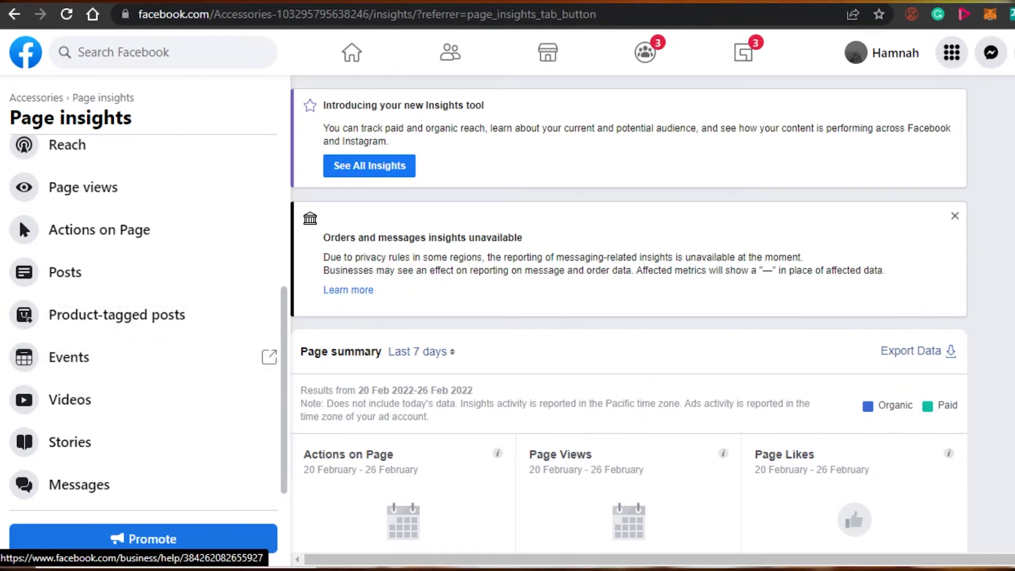
{"action": "scroll", "coordinate": [630, 317], "scroll_direction": "down", "scroll_amount": 15}
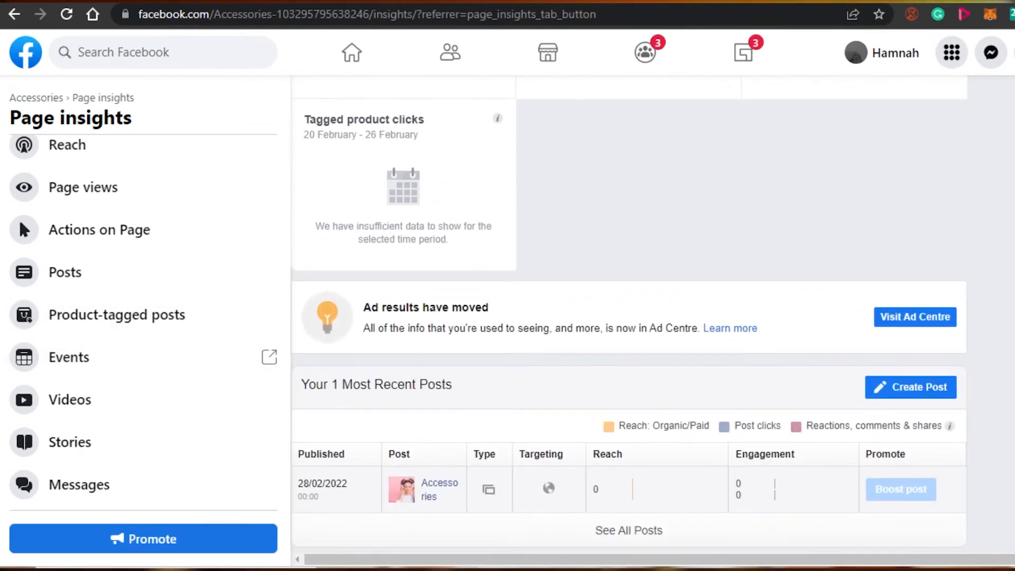
Step: Review the insights overview's recent posts and summary once more, and return to the Accessories Page's home view
{"action": "scroll", "coordinate": [629, 317], "scroll_direction": "down", "scroll_amount": 5}
{"action": "scroll", "coordinate": [629, 318], "scroll_direction": "up", "scroll_amount": 20}
{"action": "scroll", "coordinate": [143, 317], "scroll_direction": "up", "scroll_amount": 5}
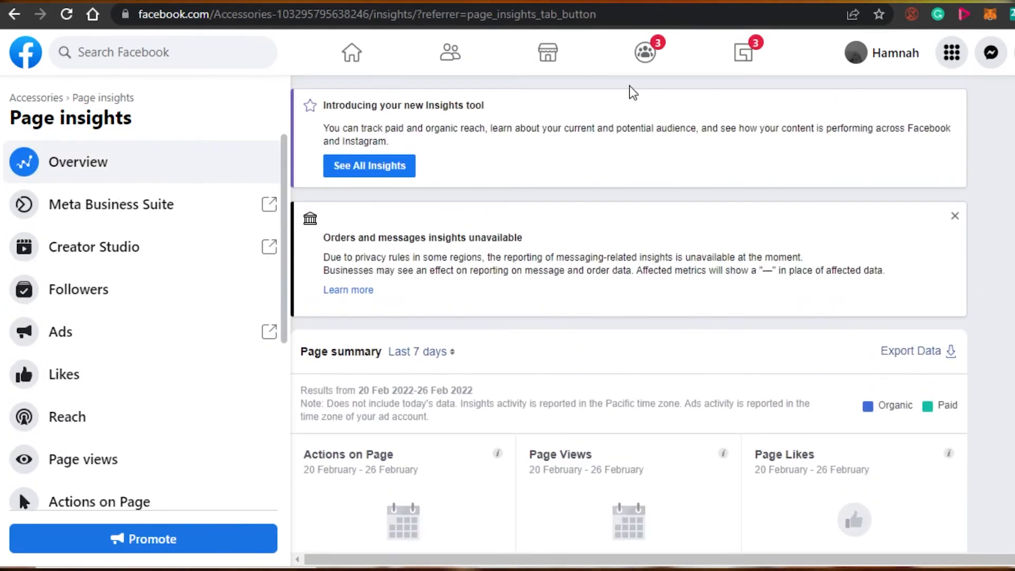
{"action": "key", "text": "alt+Left"}
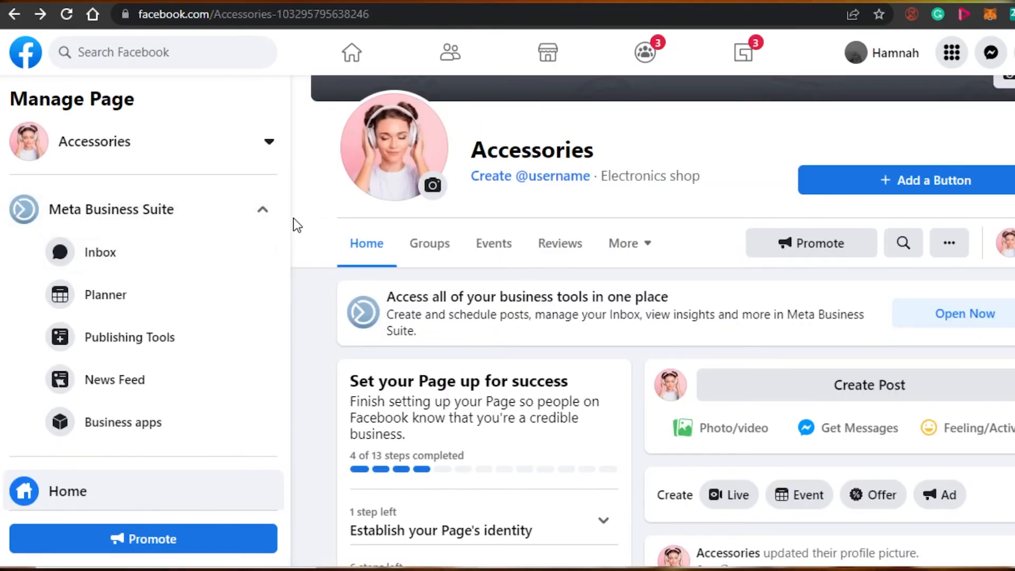
Step: Examine the Page's setup checklist and the options for creating posts, live videos, events, offers and ads
{"action": "scroll", "coordinate": [284, 386], "scroll_direction": "down", "scroll_amount": 6}
{"action": "scroll", "coordinate": [290, 338], "scroll_direction": "up", "scroll_amount": 8}
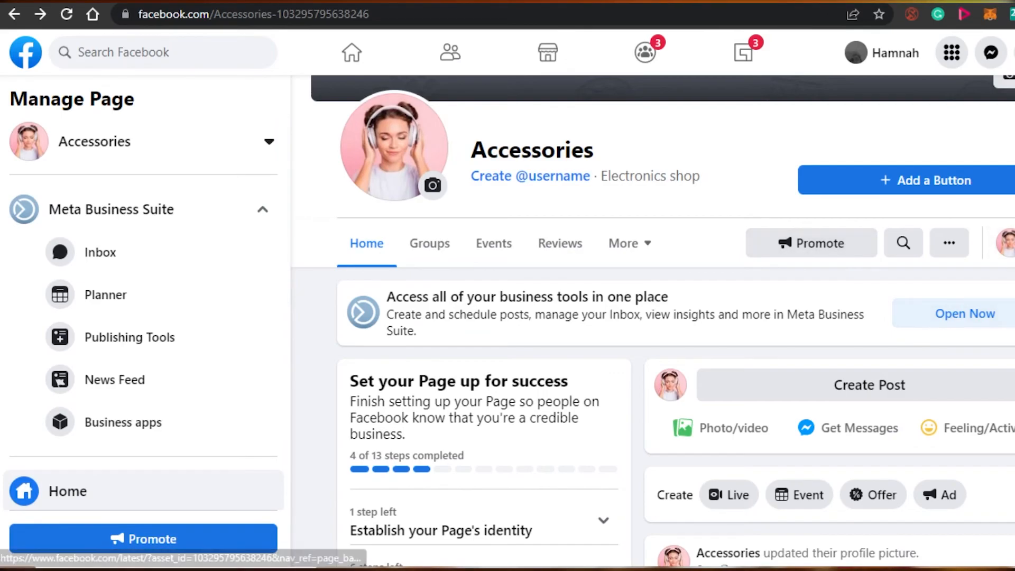
{"action": "scroll", "coordinate": [952, 317], "scroll_direction": "down", "scroll_amount": 8}
{"action": "scroll", "coordinate": [677, 344], "scroll_direction": "up", "scroll_amount": 5}
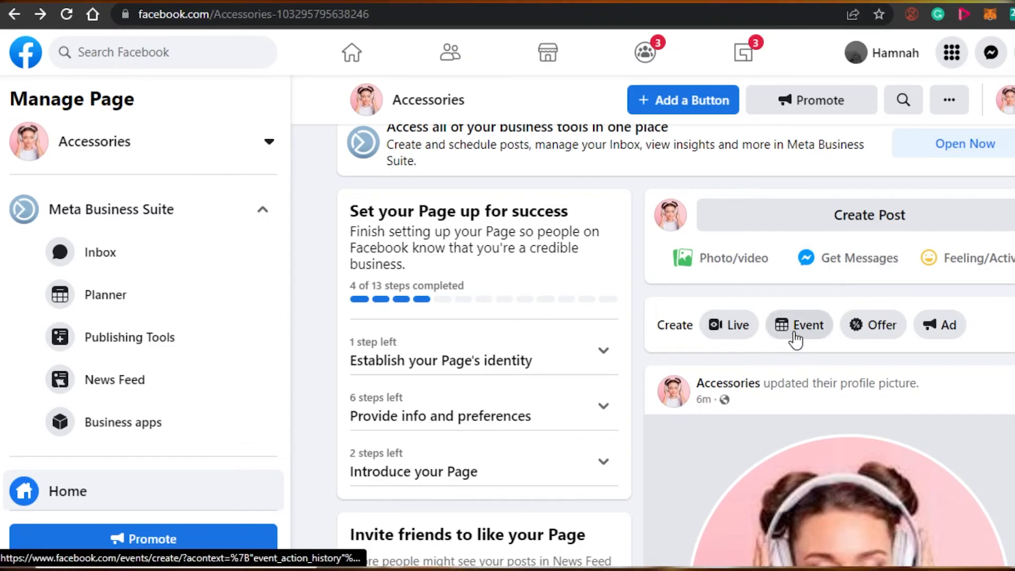
{"action": "scroll", "coordinate": [652, 317], "scroll_direction": "up", "scroll_amount": 6}
Step: Look through the Page home's automated ads, Free Facebook Business tools, About and Photos sections, and return to the Page header
{"action": "scroll", "coordinate": [653, 317], "scroll_direction": "down", "scroll_amount": 12}
{"action": "scroll", "coordinate": [485, 318], "scroll_direction": "down", "scroll_amount": 12}
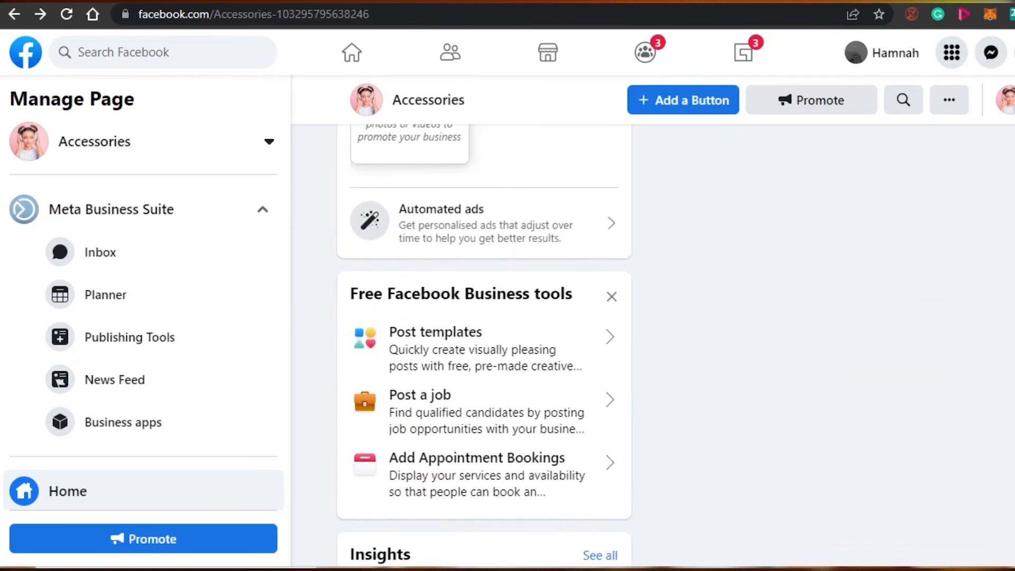
{"action": "scroll", "coordinate": [484, 318], "scroll_direction": "down", "scroll_amount": 10}
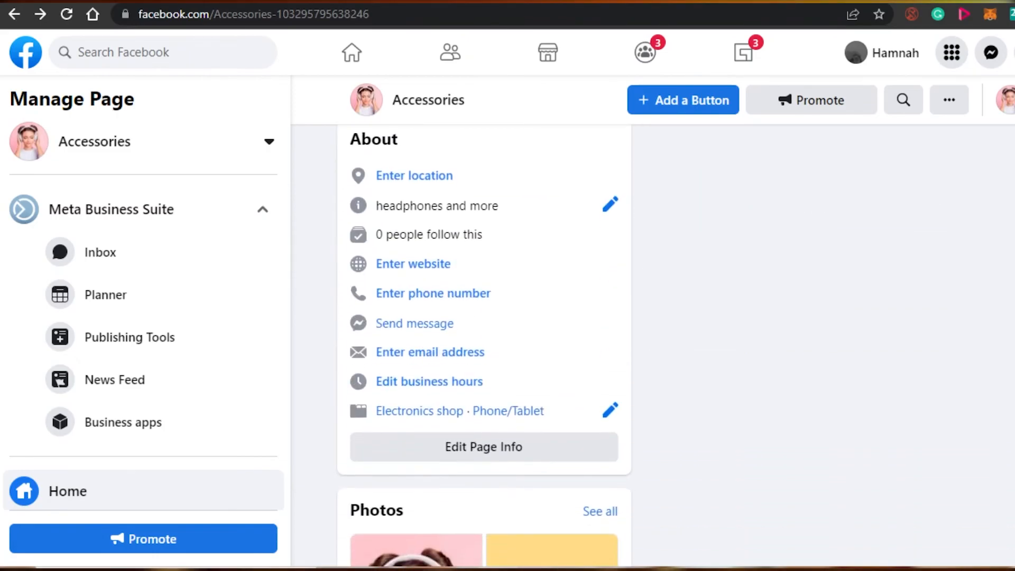
{"action": "scroll", "coordinate": [484, 317], "scroll_direction": "up", "scroll_amount": 5}
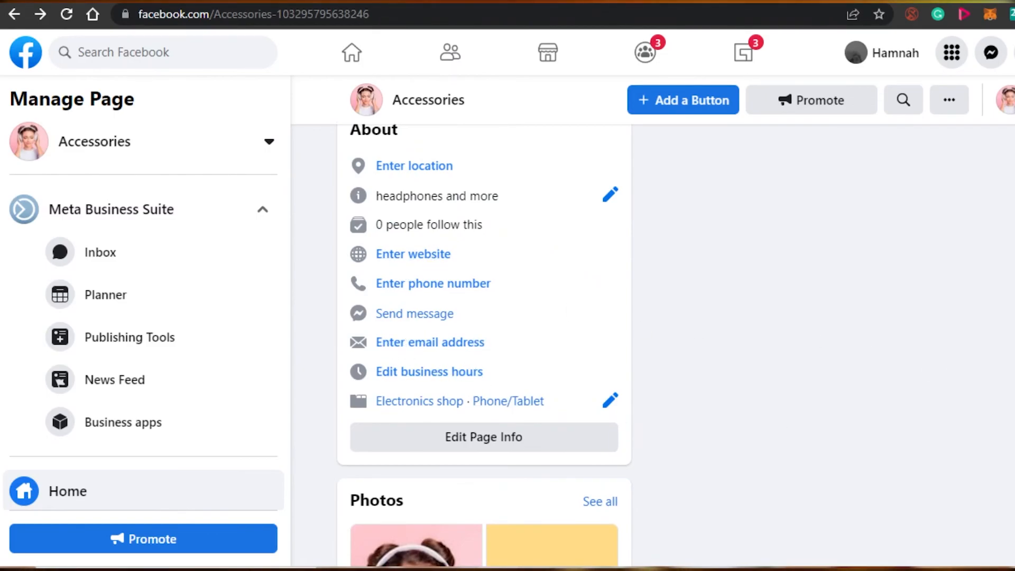
{"action": "scroll", "coordinate": [484, 344], "scroll_direction": "down", "scroll_amount": 4}
{"action": "scroll", "coordinate": [484, 344], "scroll_direction": "up", "scroll_amount": 6}
{"action": "scroll", "coordinate": [484, 344], "scroll_direction": "down", "scroll_amount": 10}
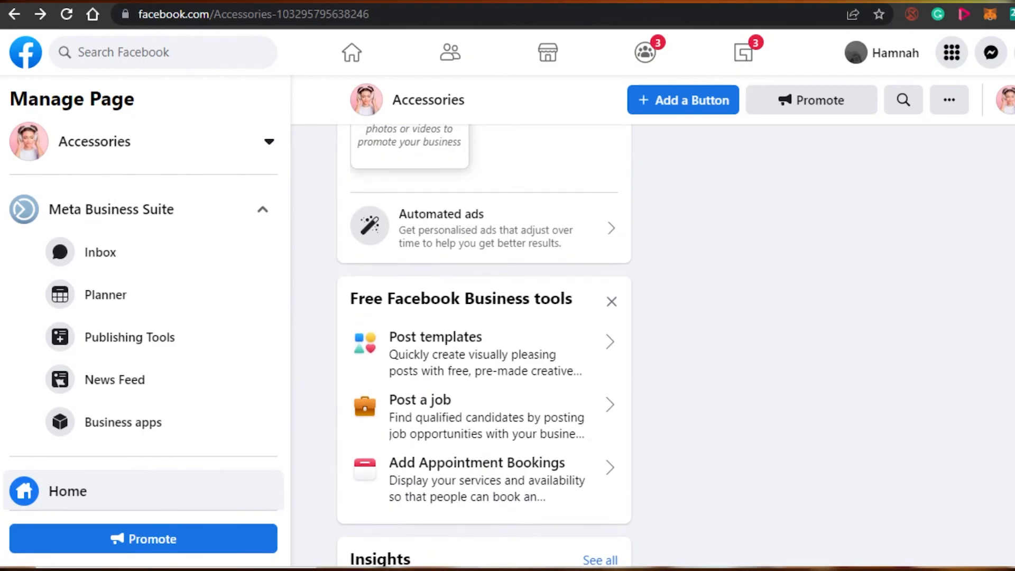
{"action": "scroll", "coordinate": [485, 344], "scroll_direction": "up", "scroll_amount": 8}
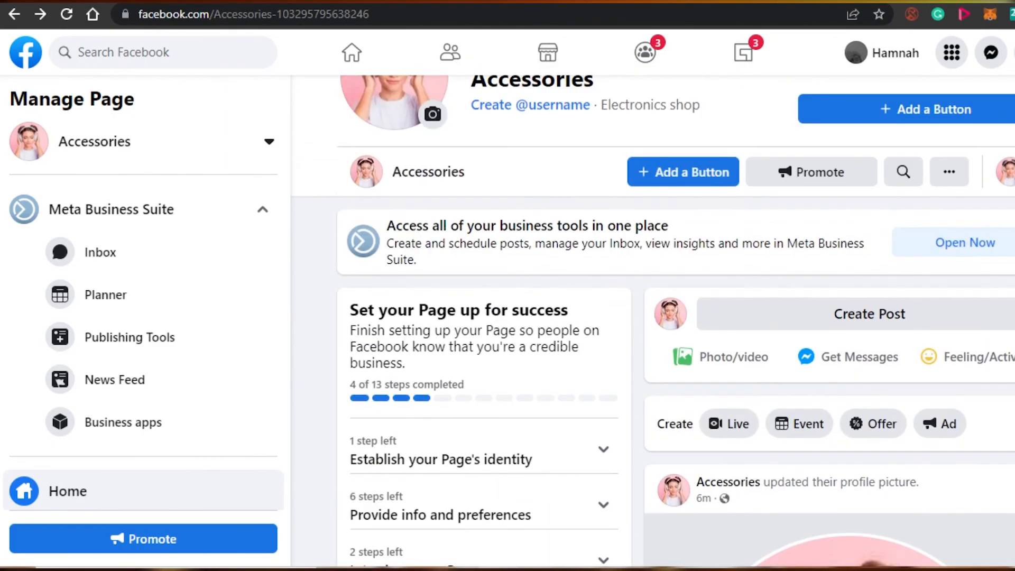
{"action": "scroll", "coordinate": [485, 344], "scroll_direction": "up", "scroll_amount": 3}
{"action": "scroll", "coordinate": [484, 344], "scroll_direction": "down", "scroll_amount": 1}
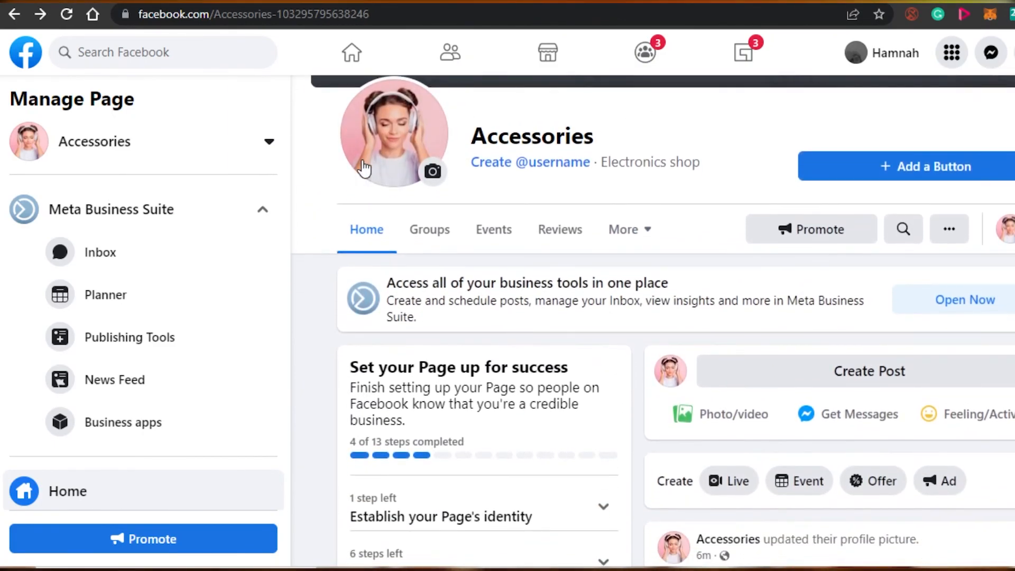